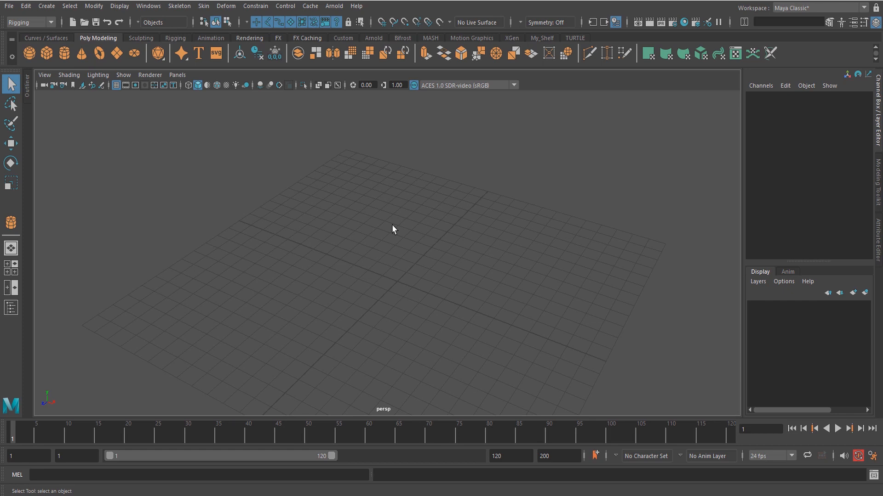
Step: Create a polygon cylinder near the grid centre with a radius of about 1.2 and a height of about 10.1
{"action": "right_click_drag", "start_coordinate": [391, 224], "coordinate": [338, 225], "text": "shift"}
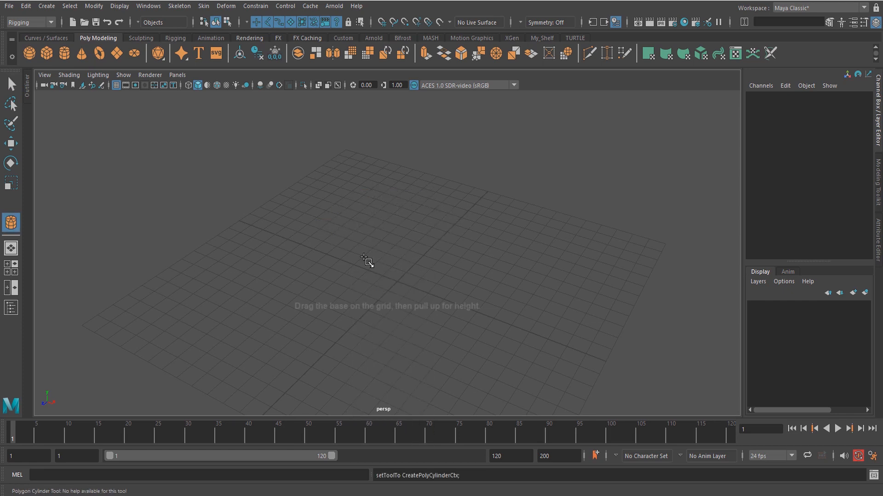
{"action": "left_click_drag", "start_coordinate": [378, 273], "coordinate": [385, 119]}
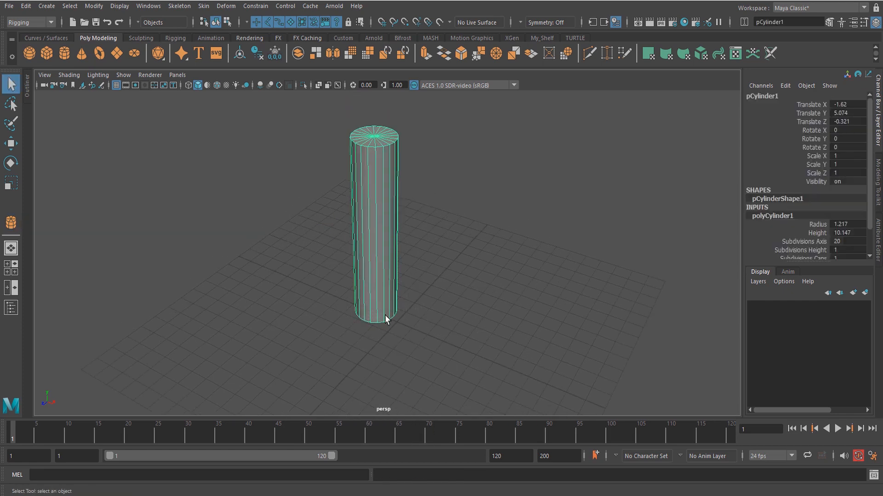
{"action": "scroll", "coordinate": [807, 241], "scroll_direction": "down", "scroll_amount": 2}
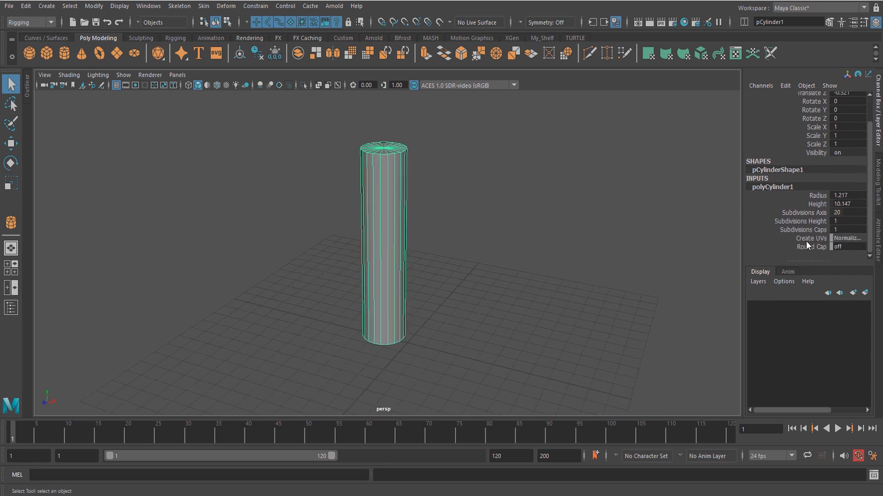
{"action": "left_click", "coordinate": [806, 213]}
{"action": "middle_click_drag", "start_coordinate": [503, 296], "coordinate": [518, 295]}
{"action": "key", "text": "ctrl+z"}
Step: Set the cylinder's height subdivisions to 10
{"action": "left_click", "coordinate": [848, 221]}
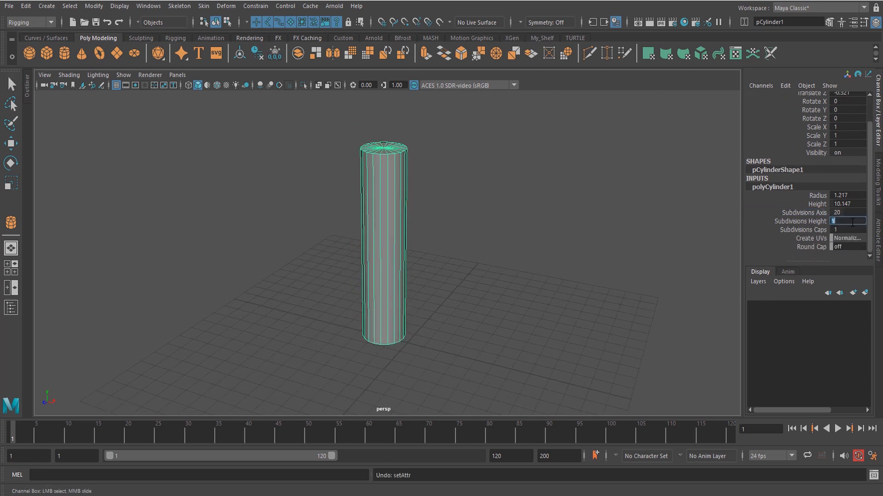
{"action": "type", "text": "0"}
{"action": "key", "text": "Return"}
{"action": "scroll", "coordinate": [542, 325], "scroll_direction": "up", "scroll_amount": 1}
{"action": "mouse_move", "coordinate": [441, 354]}
{"action": "left_mouse_down", "text": "alt"}
{"action": "mouse_move", "coordinate": [459, 368]}
{"action": "mouse_move", "coordinate": [444, 357]}
{"action": "left_mouse_up", "text": "alt"}
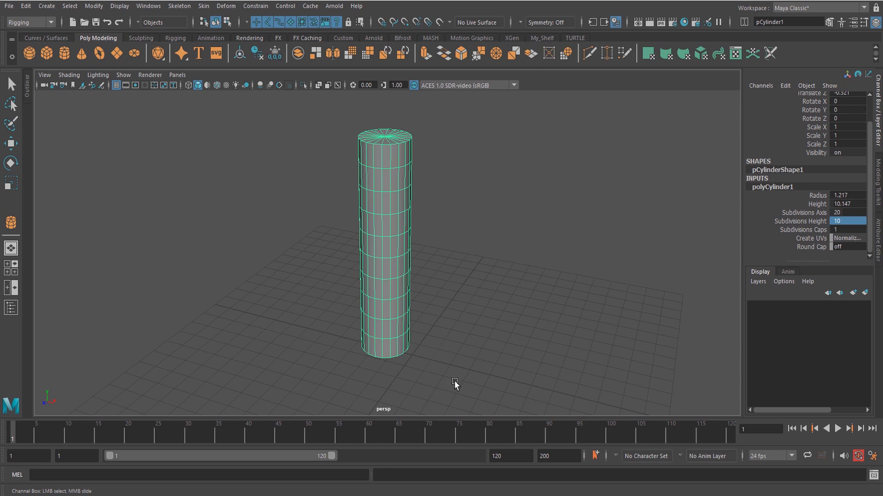
{"action": "left_click_drag", "start_coordinate": [455, 385], "coordinate": [442, 382], "text": "alt"}
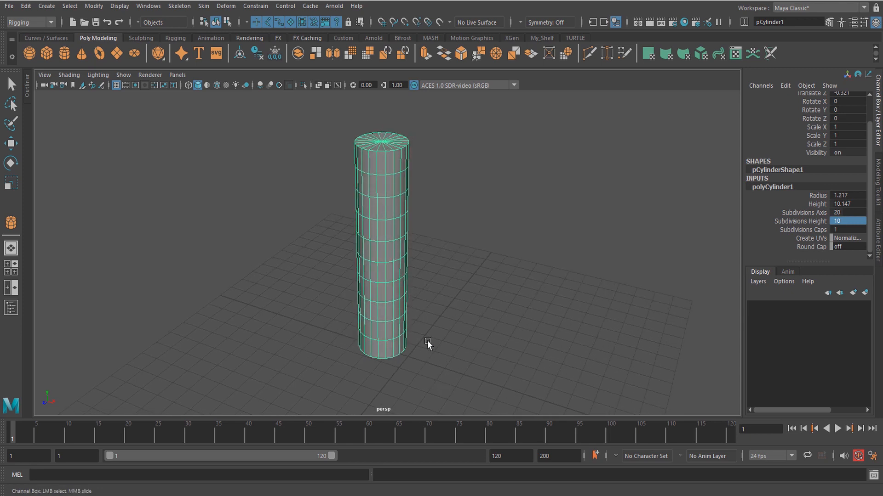
{"action": "left_click_drag", "start_coordinate": [433, 339], "coordinate": [433, 333], "text": "alt"}
Step: Set the cylinder's cap subdivisions to 3
{"action": "left_click", "coordinate": [802, 230]}
{"action": "left_click_drag", "start_coordinate": [452, 288], "coordinate": [447, 318], "text": "alt"}
{"action": "middle_click_drag", "start_coordinate": [446, 318], "coordinate": [450, 318]}
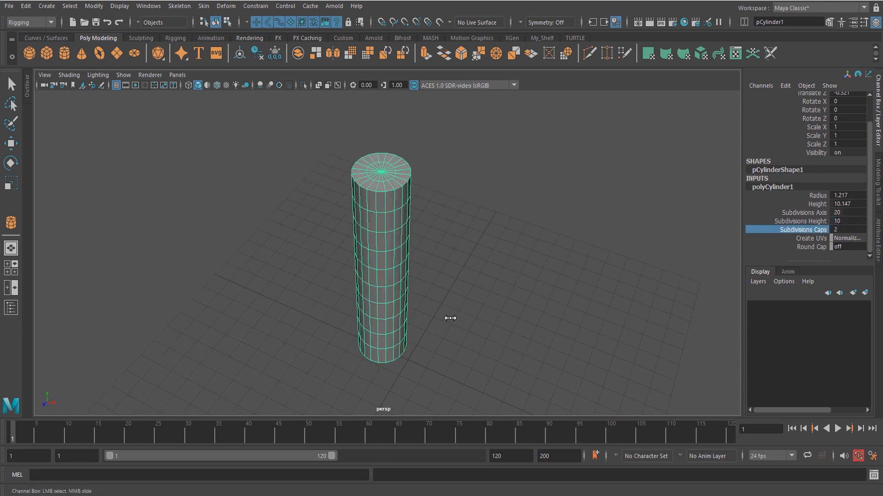
{"action": "right_click_drag", "start_coordinate": [446, 300], "coordinate": [483, 319], "text": "alt"}
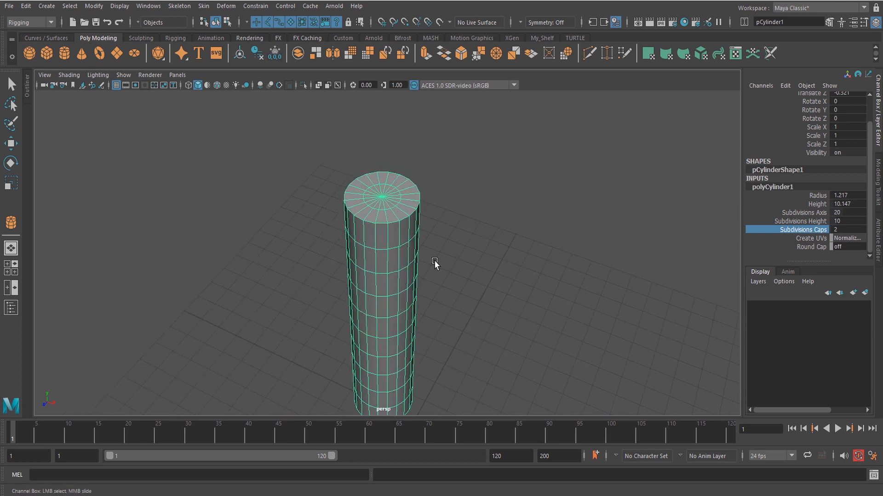
{"action": "middle_click_drag", "start_coordinate": [469, 278], "coordinate": [512, 289]}
{"action": "scroll", "coordinate": [435, 338], "scroll_direction": "down", "scroll_amount": 4}
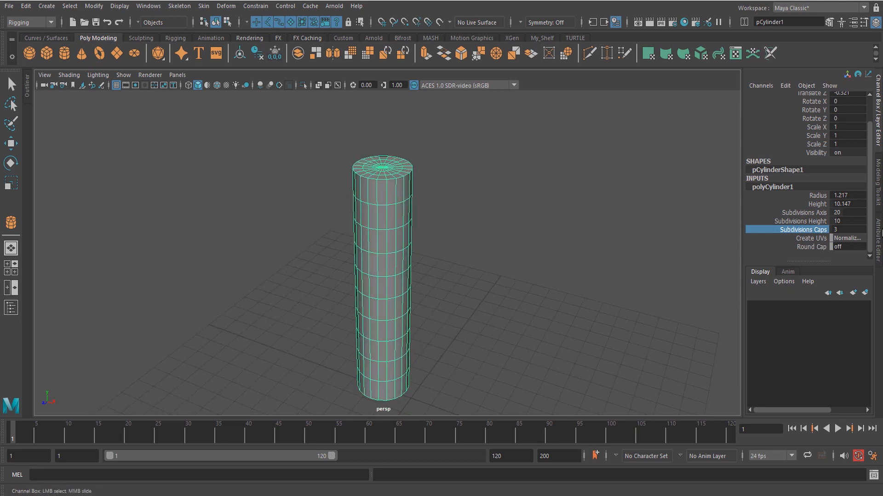
Step: Create a NURBS circle at the origin and scale it uniformly to about 17.5 so it encloses the grid
{"action": "scroll", "coordinate": [524, 353], "scroll_direction": "down", "scroll_amount": 3}
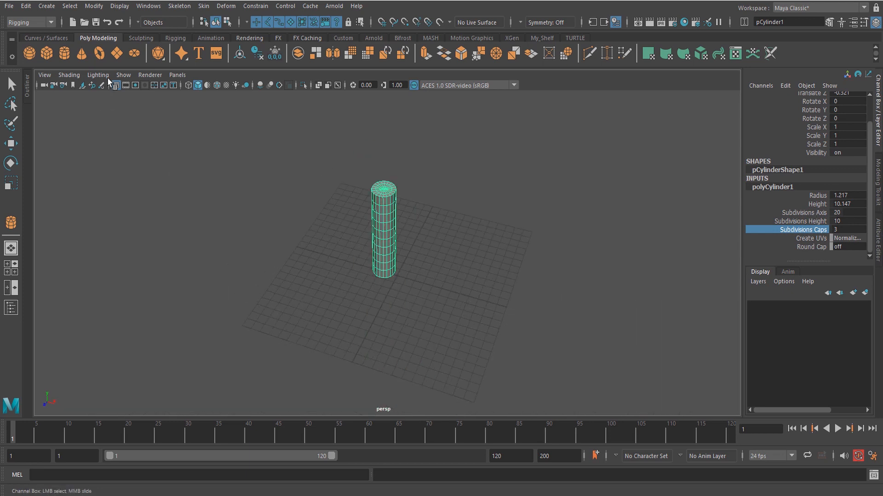
{"action": "left_click", "coordinate": [50, 38]}
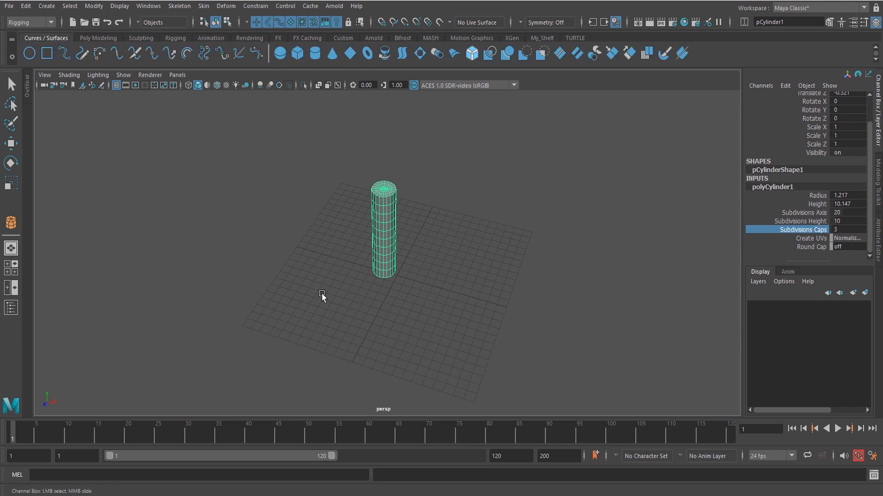
{"action": "left_click", "coordinate": [29, 54]}
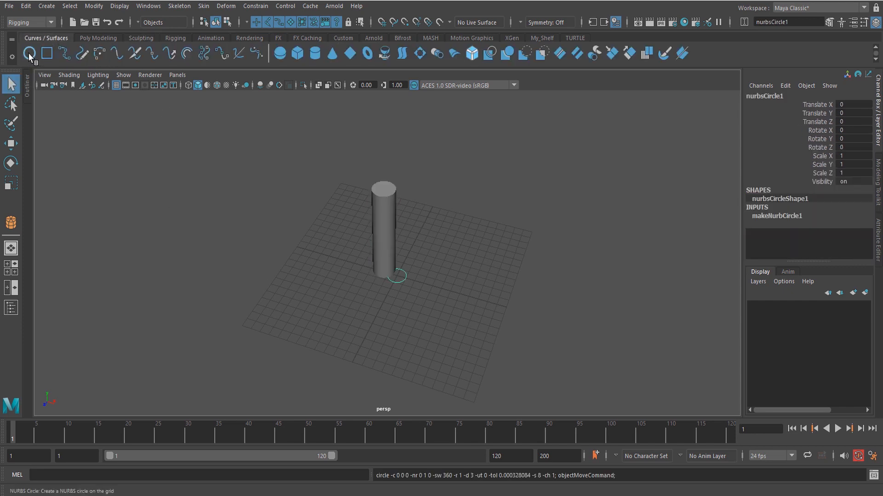
{"action": "key", "text": "r"}
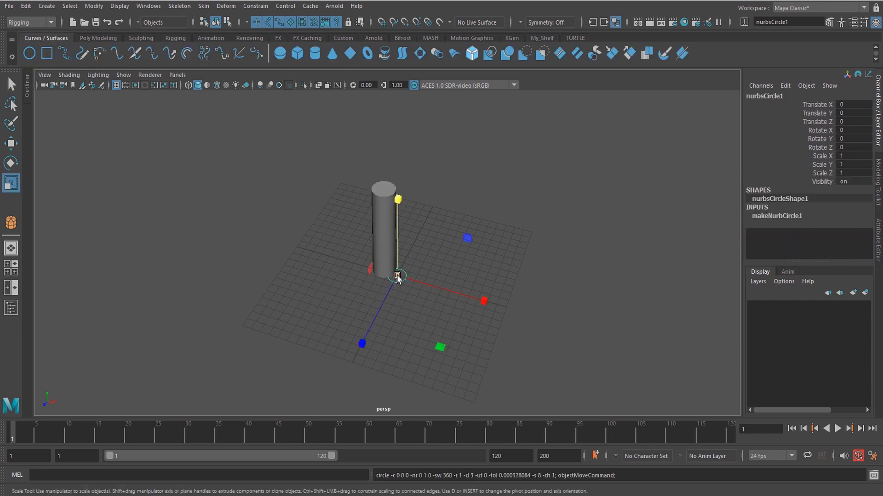
{"action": "left_click_drag", "start_coordinate": [397, 276], "coordinate": [640, 341]}
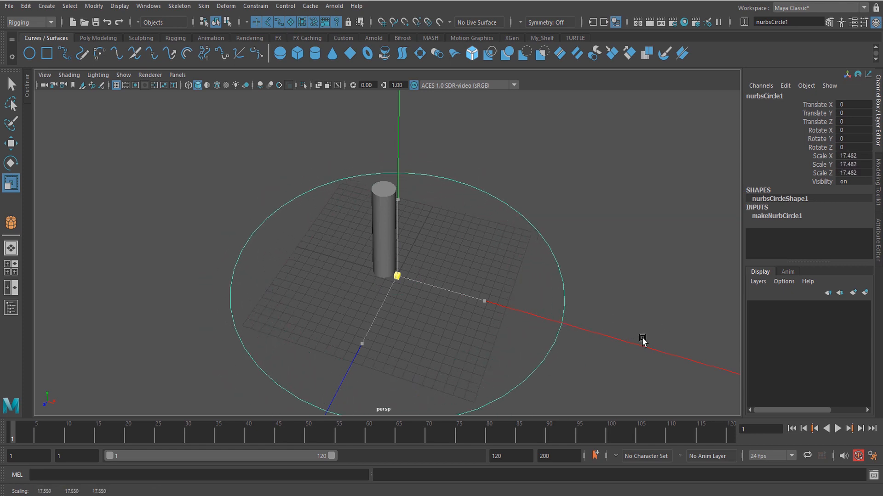
{"action": "left_click_drag", "start_coordinate": [363, 374], "coordinate": [420, 371], "text": "alt"}
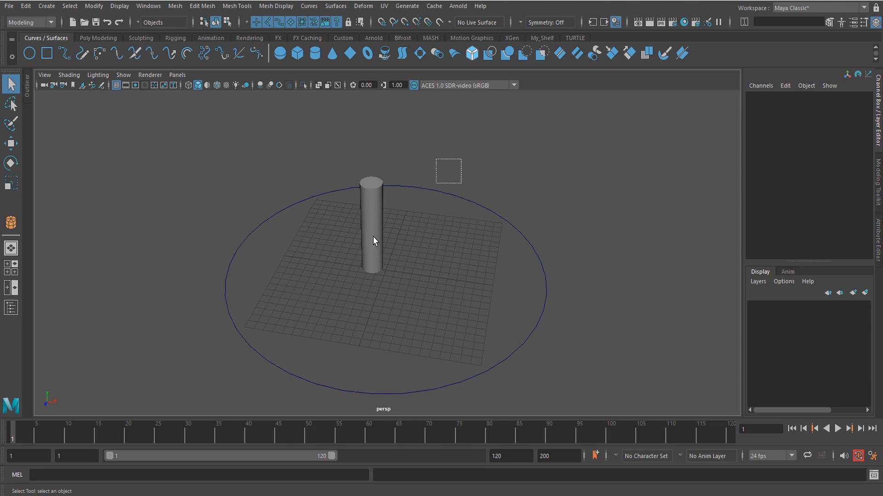
Step: Delete the construction history of the cylinder and circle and freeze their transformations
{"action": "left_click", "coordinate": [374, 237]}
{"action": "left_click", "coordinate": [24, 6]}
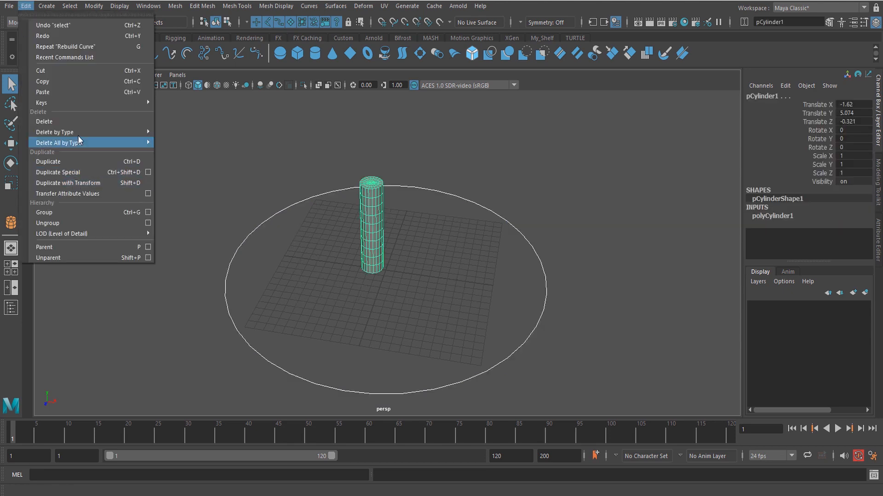
{"action": "mouse_move", "coordinate": [69, 132]}
{"action": "left_click", "coordinate": [198, 122]}
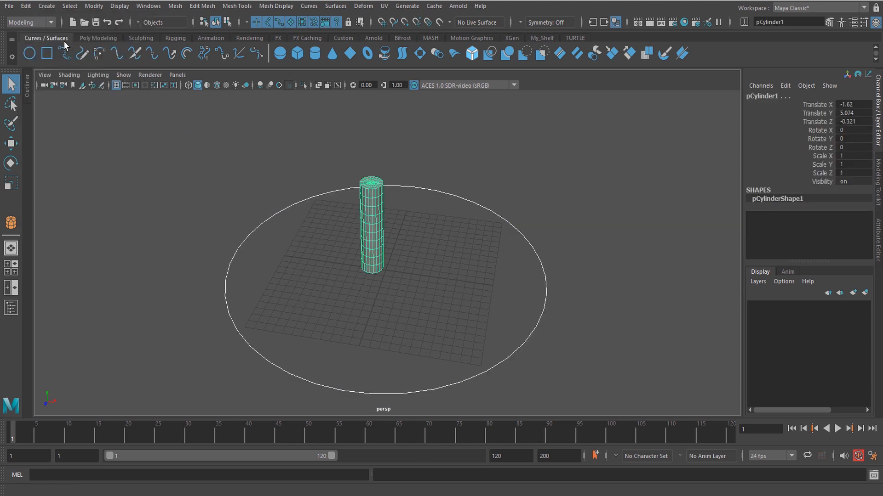
{"action": "left_click", "coordinate": [94, 6]}
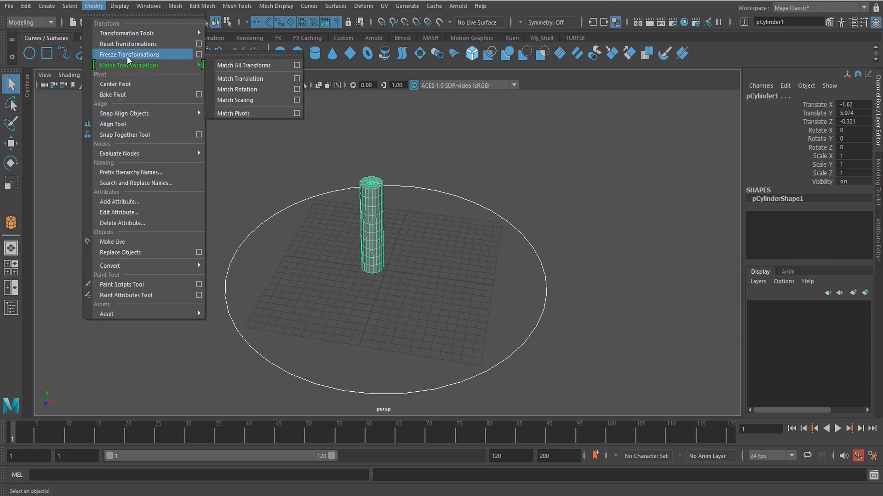
{"action": "left_click", "coordinate": [141, 55]}
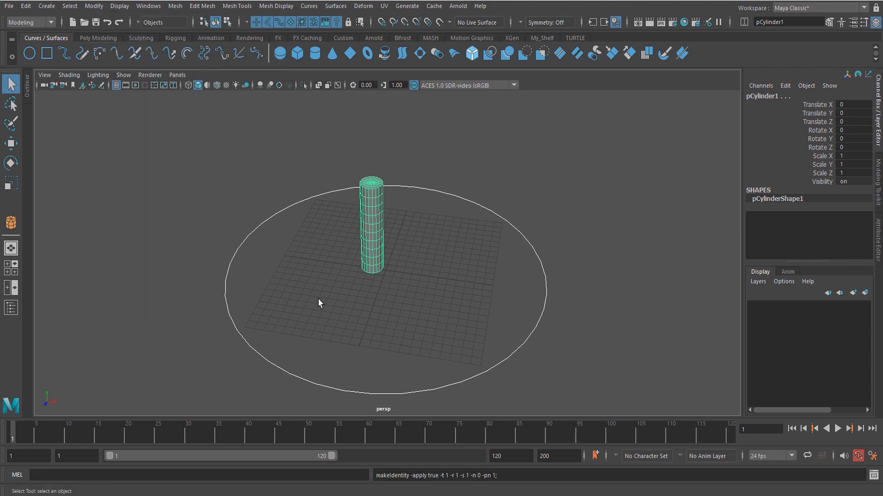
Step: Open the Attach to Motion Path options for the selected cylinder and circle and reset them to the defaults
{"action": "mouse_move", "coordinate": [319, 304]}
{"action": "left_mouse_down", "text": "alt"}
{"action": "mouse_move", "coordinate": [382, 357]}
{"action": "mouse_move", "coordinate": [388, 352]}
{"action": "mouse_move", "coordinate": [375, 356]}
{"action": "mouse_move", "coordinate": [406, 316]}
{"action": "mouse_move", "coordinate": [425, 237]}
{"action": "mouse_move", "coordinate": [303, 303]}
{"action": "left_mouse_up", "text": "alt"}
{"action": "left_click", "coordinate": [406, 316]}
{"action": "key", "text": "F3"}
{"action": "left_click", "coordinate": [37, 22]}
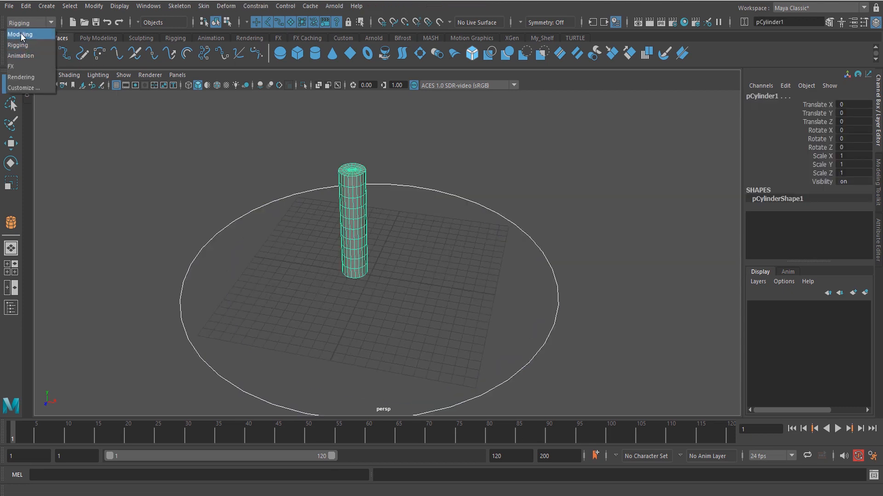
{"action": "left_click", "coordinate": [29, 55]}
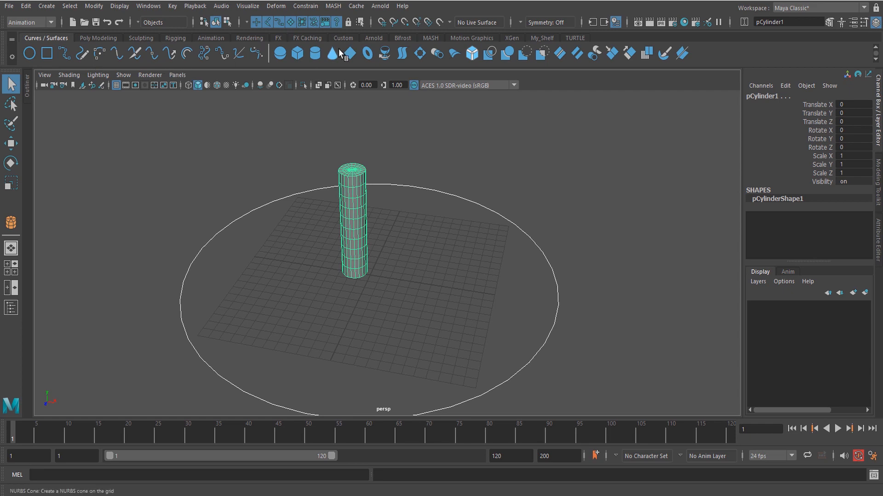
{"action": "left_click", "coordinate": [305, 6]}
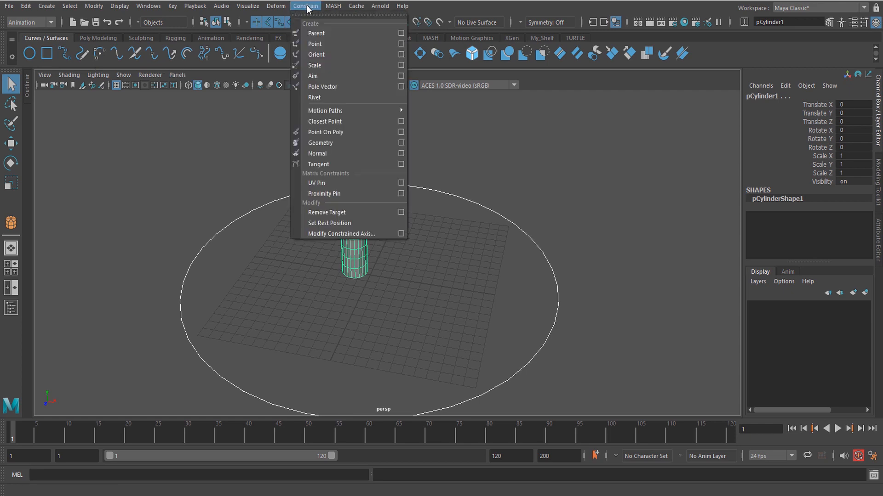
{"action": "mouse_move", "coordinate": [341, 110]}
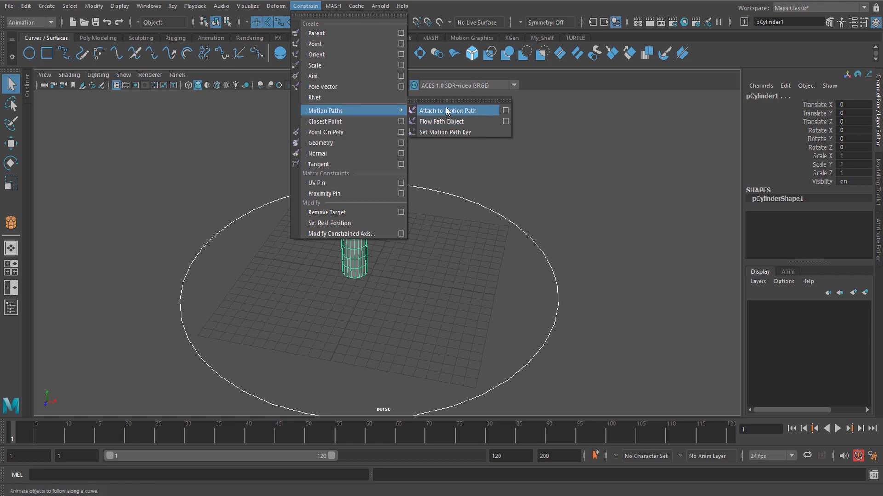
{"action": "left_click", "coordinate": [507, 110]}
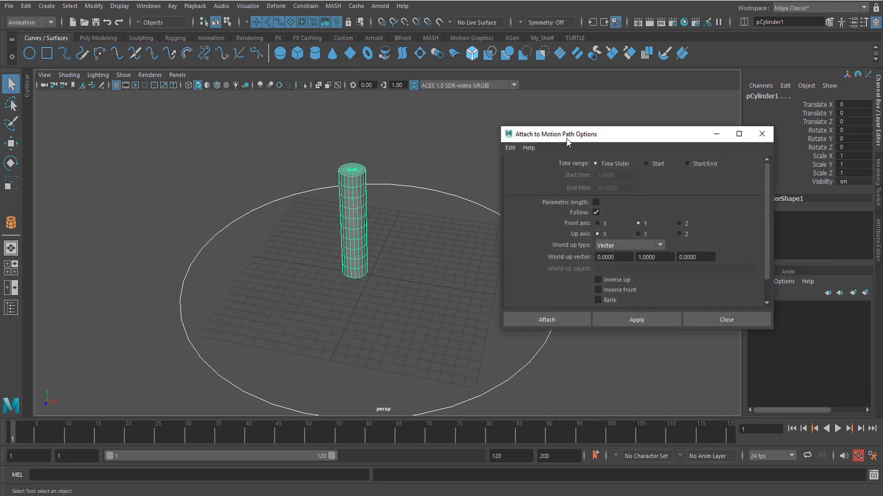
{"action": "left_click", "coordinate": [500, 150]}
{"action": "left_click", "coordinate": [511, 171]}
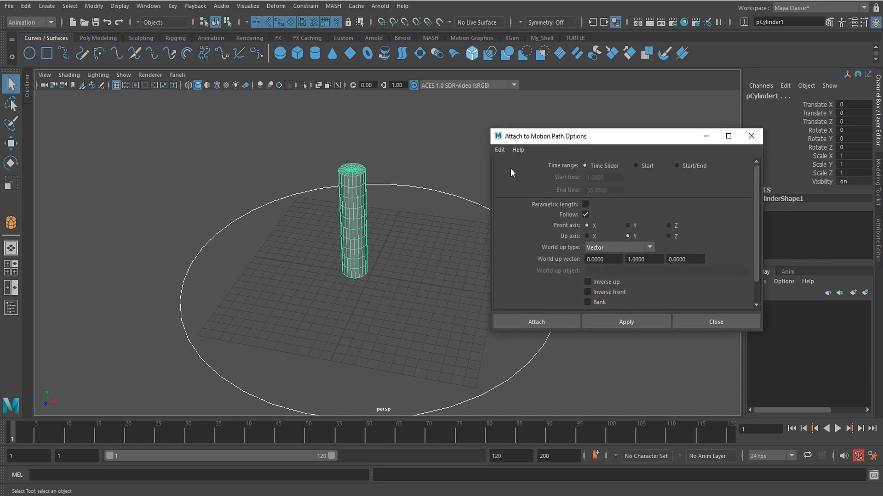
Step: Try attaching the cylinder to the circle with front axis X and up axis Y, scrub the timeline, and undo the attachment
{"action": "left_click_drag", "start_coordinate": [420, 303], "coordinate": [340, 202], "text": "alt"}
{"action": "key", "text": "w"}
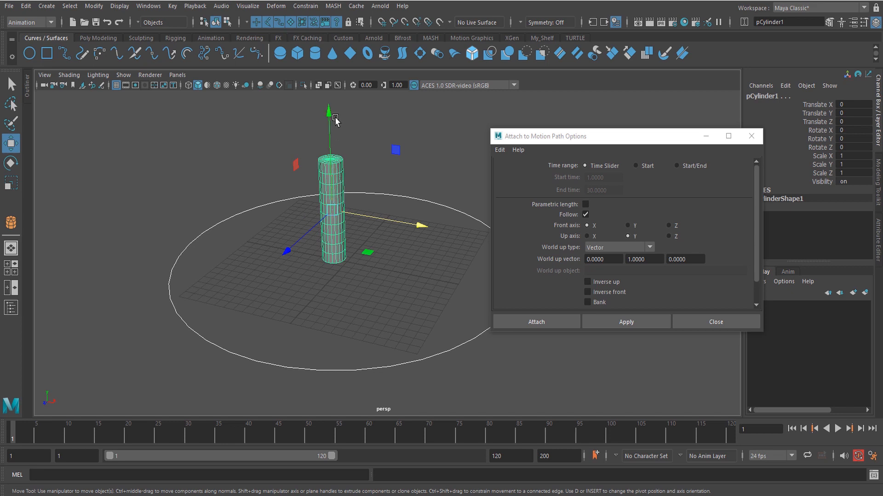
{"action": "middle_click_drag", "start_coordinate": [408, 300], "coordinate": [414, 319], "text": "alt"}
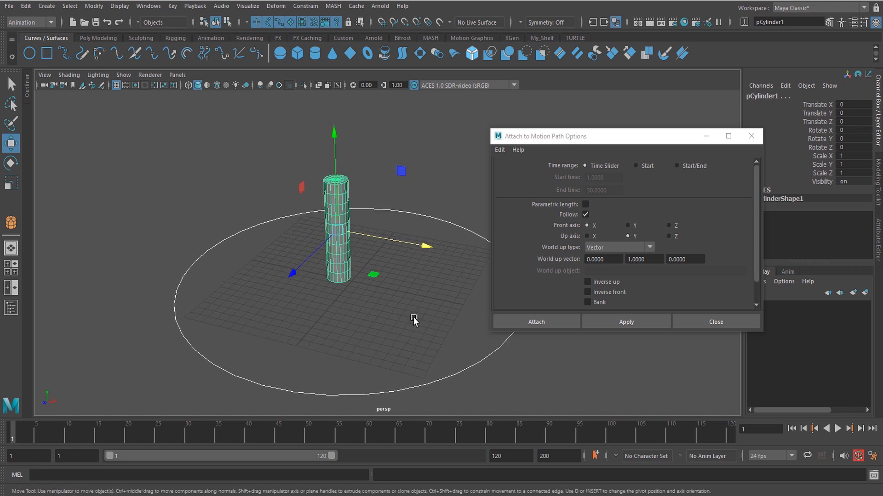
{"action": "left_click", "coordinate": [628, 226]}
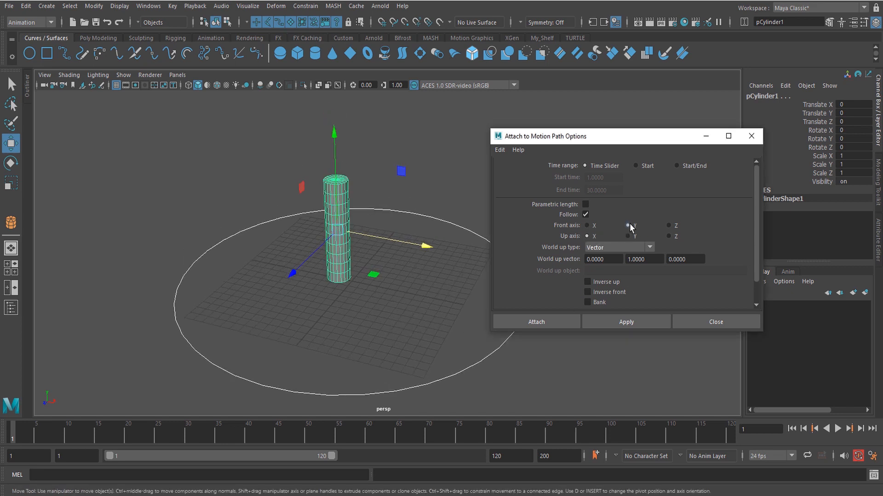
{"action": "left_click", "coordinate": [588, 226]}
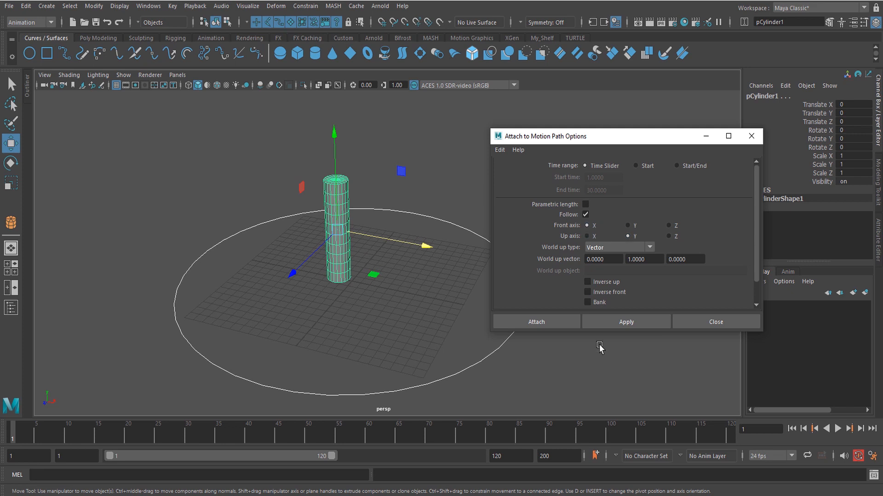
{"action": "left_click", "coordinate": [611, 324]}
{"action": "left_click_drag", "start_coordinate": [41, 437], "coordinate": [213, 434]}
{"action": "right_click_drag", "start_coordinate": [257, 345], "coordinate": [268, 345], "text": "alt"}
{"action": "key", "text": "ctrl+z"}
{"action": "key", "text": "ctrl+z"}
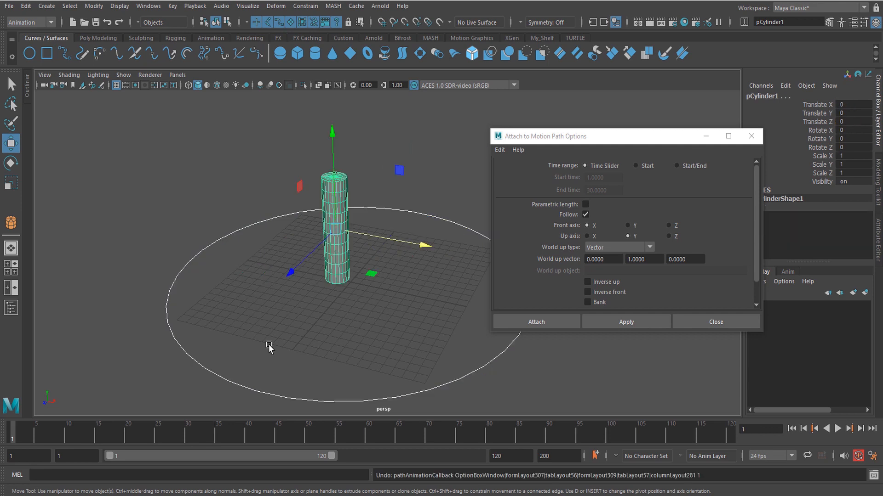
Step: Set the motion path's front axis to Y
{"action": "right_click_drag", "start_coordinate": [339, 345], "coordinate": [359, 348], "text": "alt"}
{"action": "left_click", "coordinate": [627, 225]}
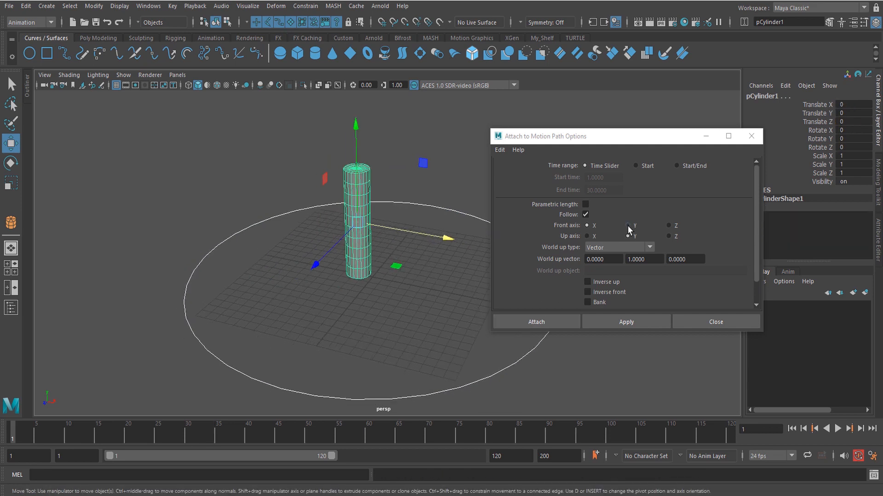
Step: Try attaching the cylinder to the circle with the current axes, preview the playback, and undo the attachment
{"action": "left_click", "coordinate": [629, 325]}
{"action": "key", "text": "alt+v"}
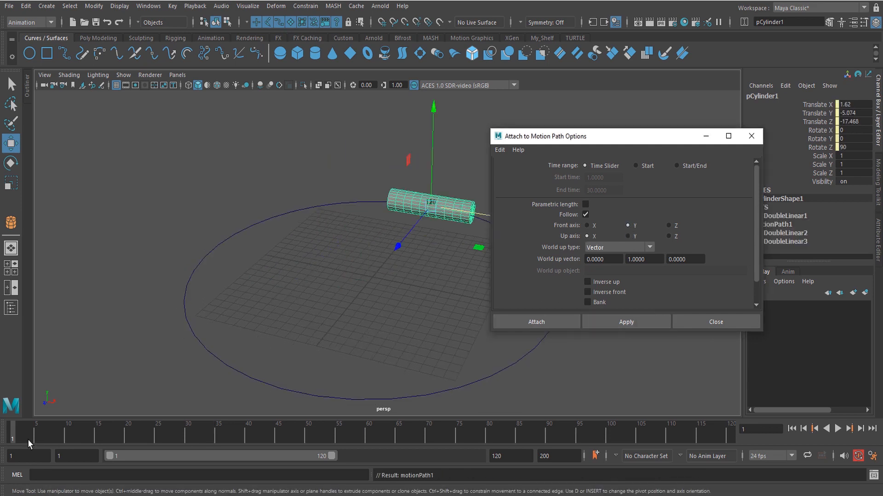
{"action": "key", "text": "alt+v"}
{"action": "key", "text": "ctrl+z"}
{"action": "key", "text": "ctrl+z"}
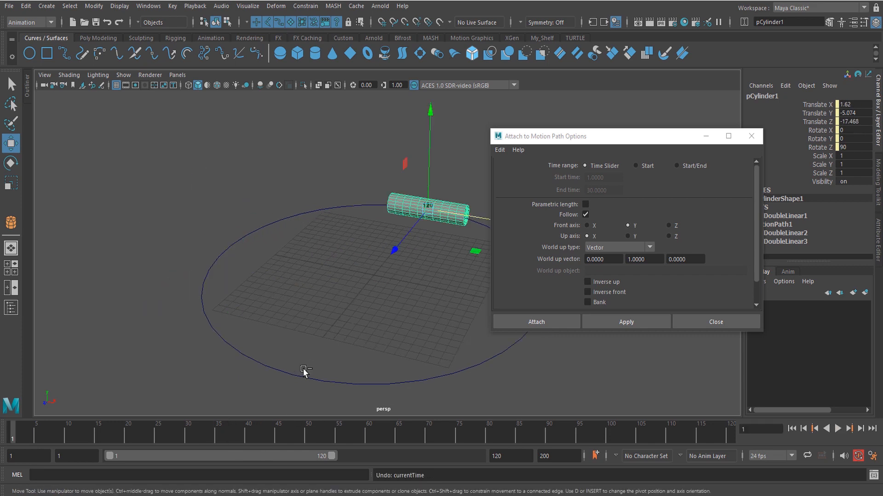
{"action": "left_click_drag", "start_coordinate": [356, 358], "coordinate": [362, 363], "text": "alt"}
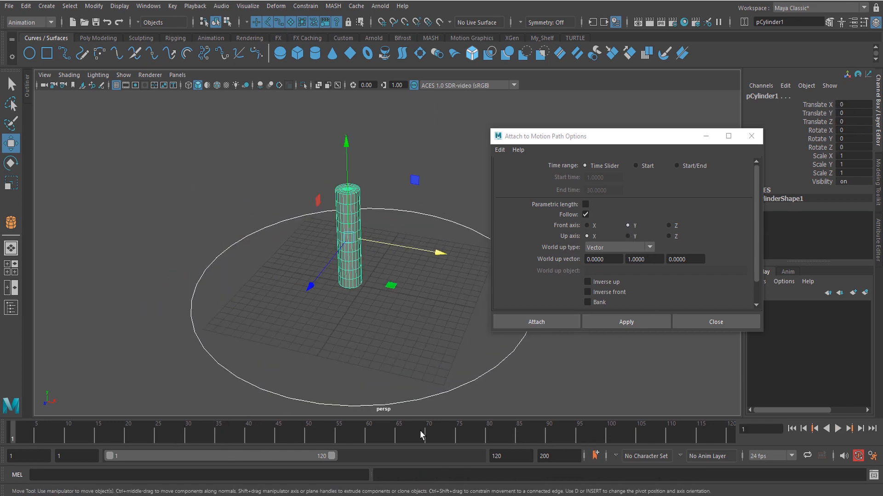
Step: Extend the timeline's playback range to end at frame 250
{"action": "left_click", "coordinate": [517, 455]}
{"action": "type", "text": "250"}
{"action": "key", "text": "Return"}
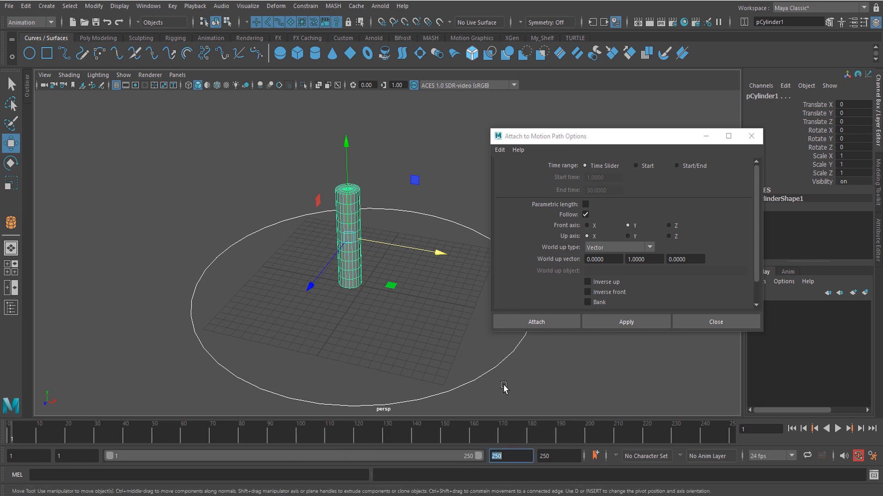
Step: Attach the cylinder to the circle with front axis Y and up axis X, and play back the animation
{"action": "left_click_drag", "start_coordinate": [368, 349], "coordinate": [398, 350], "text": "alt"}
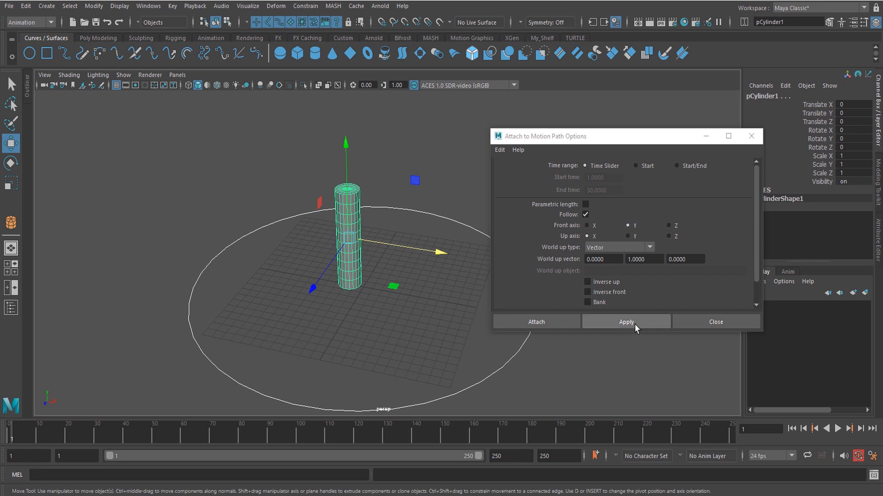
{"action": "left_click", "coordinate": [560, 321]}
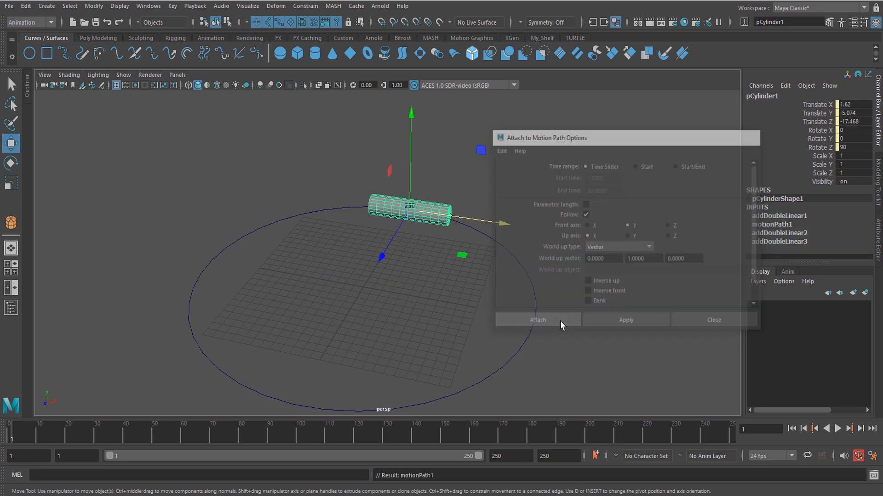
{"action": "left_click", "coordinate": [520, 343]}
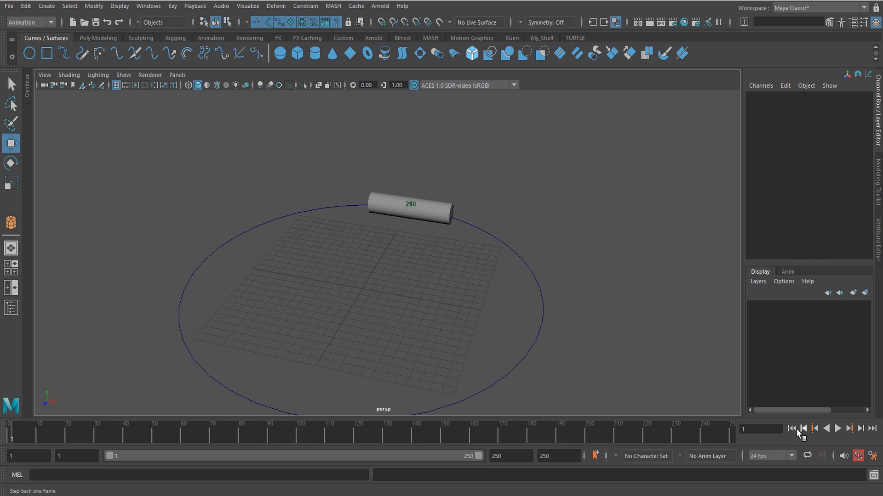
{"action": "left_click", "coordinate": [838, 428]}
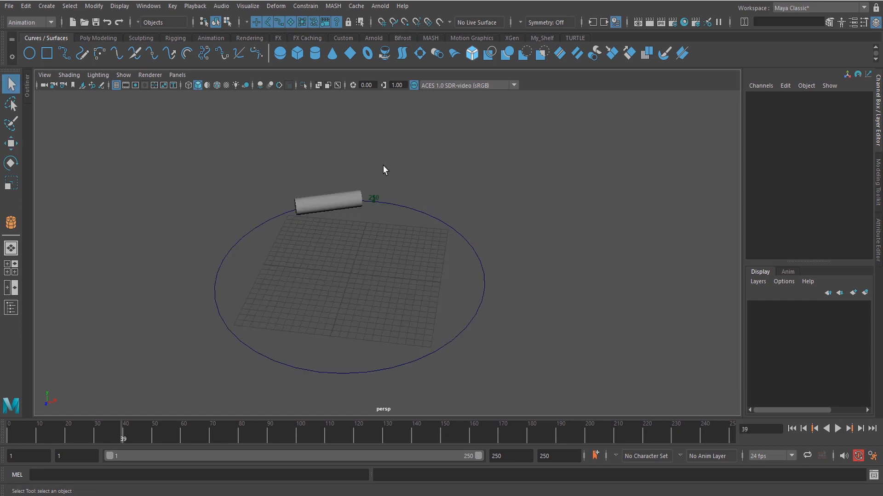
Step: Open the Flow Path Object options for the cylinder and circle, and reset the settings to their defaults
{"action": "left_click_drag", "start_coordinate": [401, 155], "coordinate": [324, 205]}
{"action": "left_click", "coordinate": [306, 7]}
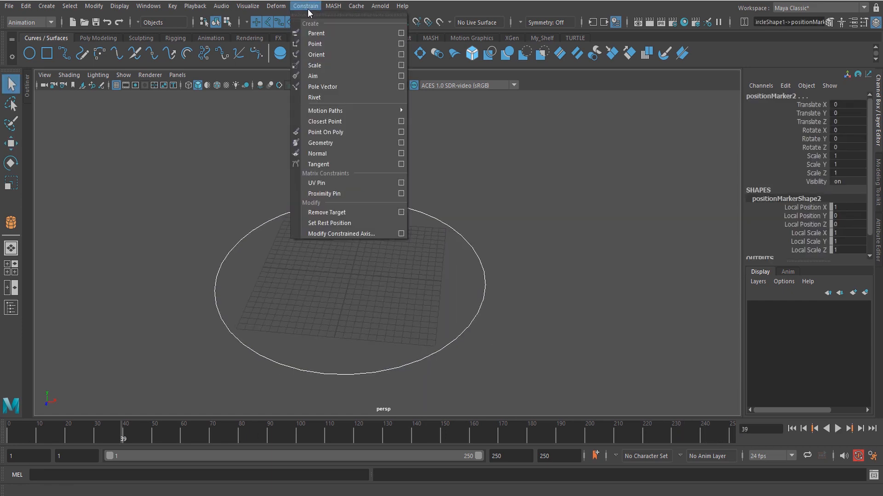
{"action": "mouse_move", "coordinate": [349, 111]}
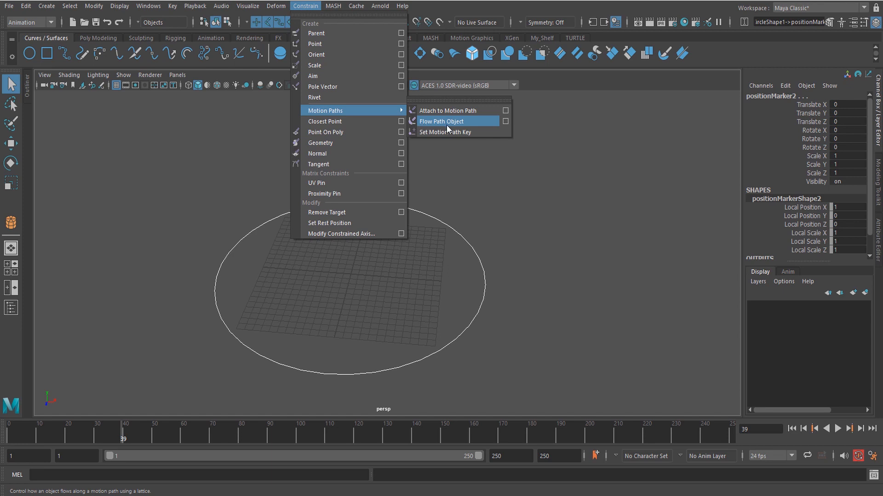
{"action": "left_click", "coordinate": [506, 121]}
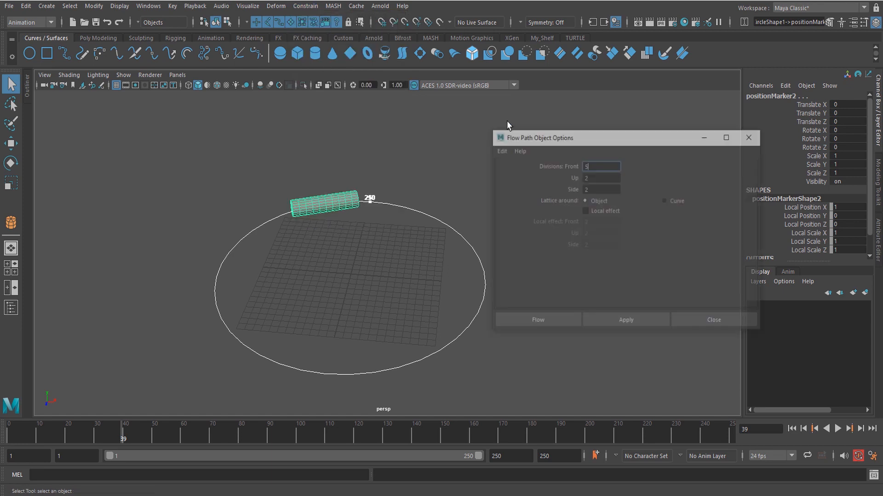
{"action": "left_click_drag", "start_coordinate": [590, 144], "coordinate": [594, 151]}
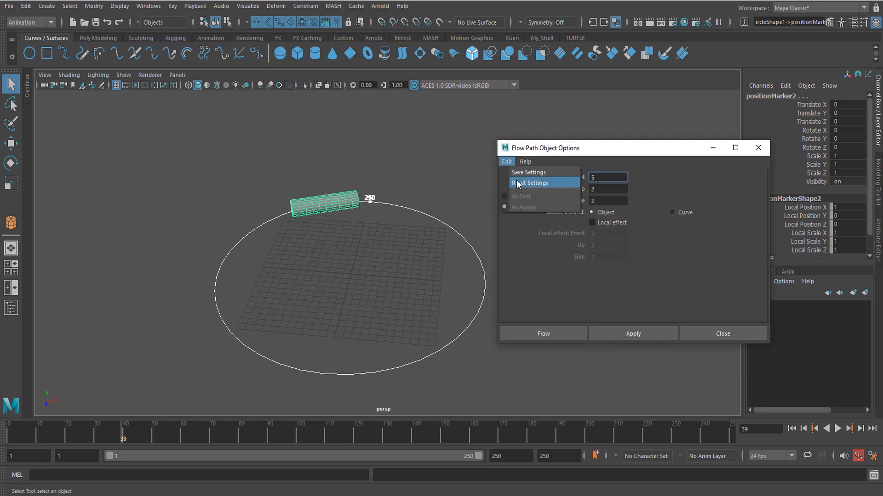
{"action": "left_click", "coordinate": [551, 182]}
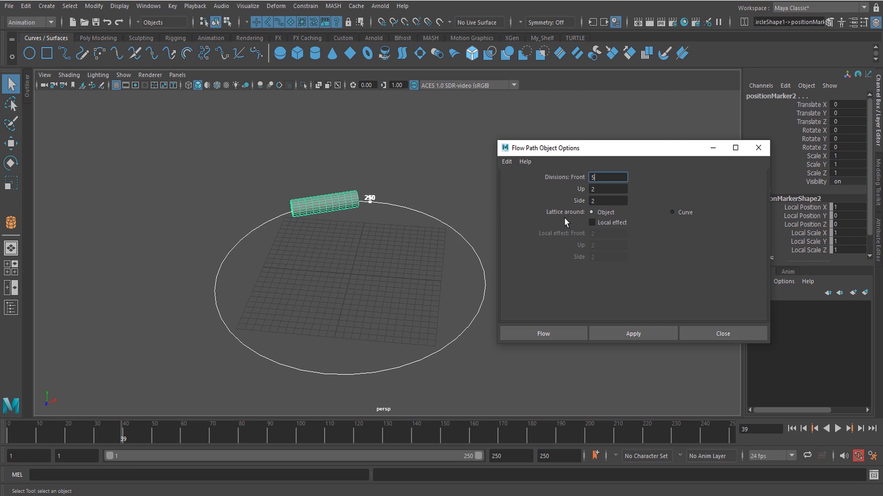
Step: Set the flow lattice around the curve with local effect enabled and 80 front divisions
{"action": "left_click", "coordinate": [671, 211]}
{"action": "left_click", "coordinate": [607, 212]}
{"action": "left_click", "coordinate": [618, 223]}
{"action": "left_click", "coordinate": [671, 212]}
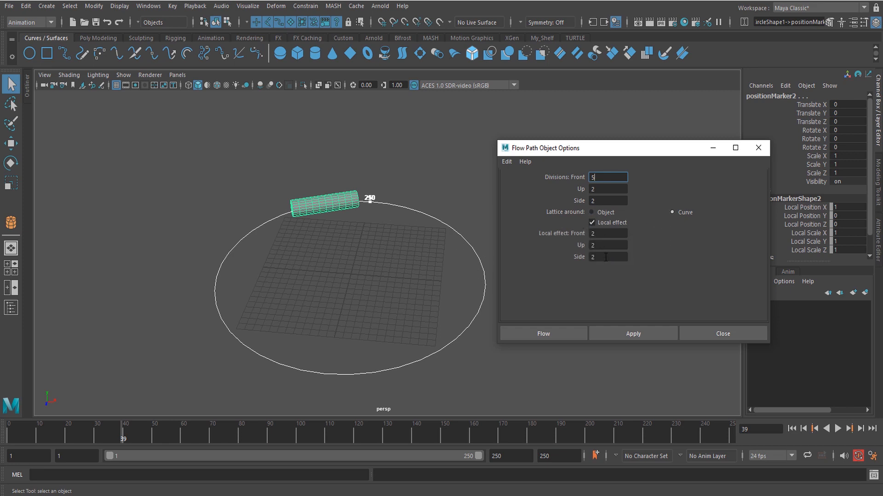
{"action": "left_click", "coordinate": [610, 214]}
{"action": "left_click", "coordinate": [677, 212]}
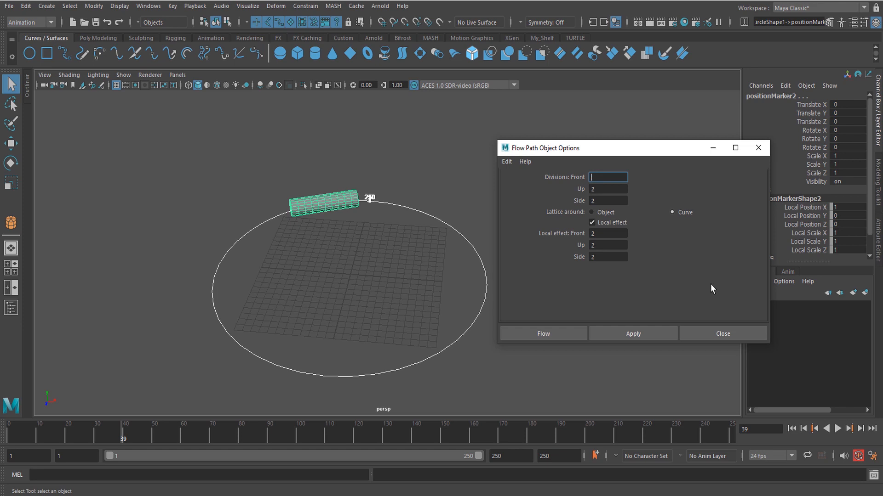
{"action": "type", "text": "80"}
{"action": "left_click", "coordinate": [609, 189]}
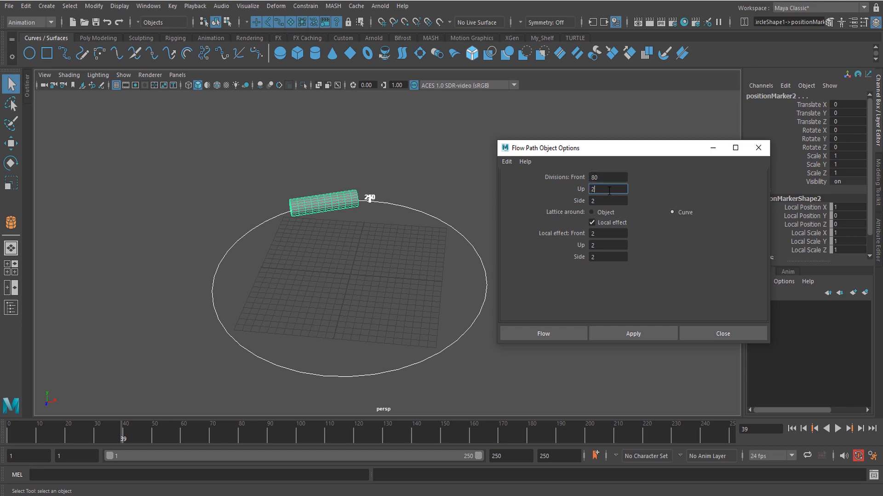
{"action": "left_click", "coordinate": [598, 199]}
Step: Create the flow lattice with local effect front, up and side values of 10, and preview the playback
{"action": "left_click", "coordinate": [606, 224]}
{"action": "left_click", "coordinate": [605, 224]}
{"action": "left_click", "coordinate": [607, 234]}
{"action": "key", "text": "BackSpace"}
{"action": "type", "text": "10"}
{"action": "key", "text": "Tab"}
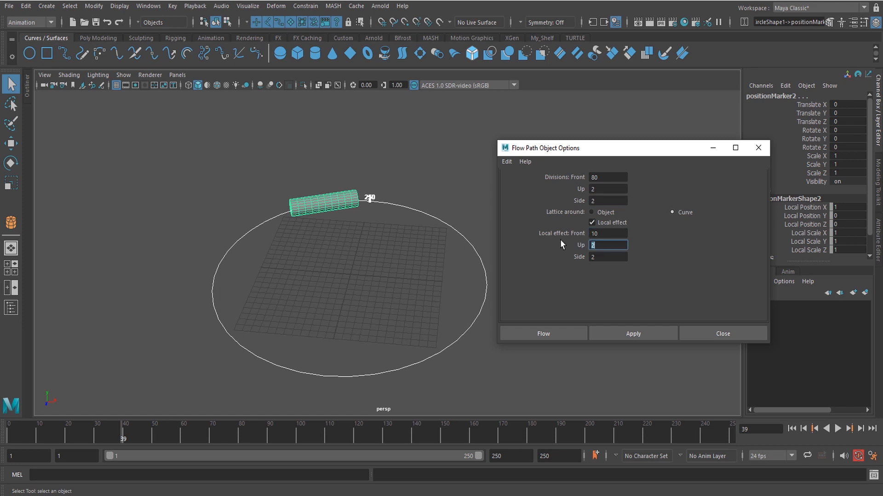
{"action": "type", "text": "10"}
{"action": "key", "text": "Tab"}
{"action": "type", "text": "10"}
{"action": "left_click", "coordinate": [609, 245]}
{"action": "left_click", "coordinate": [555, 336]}
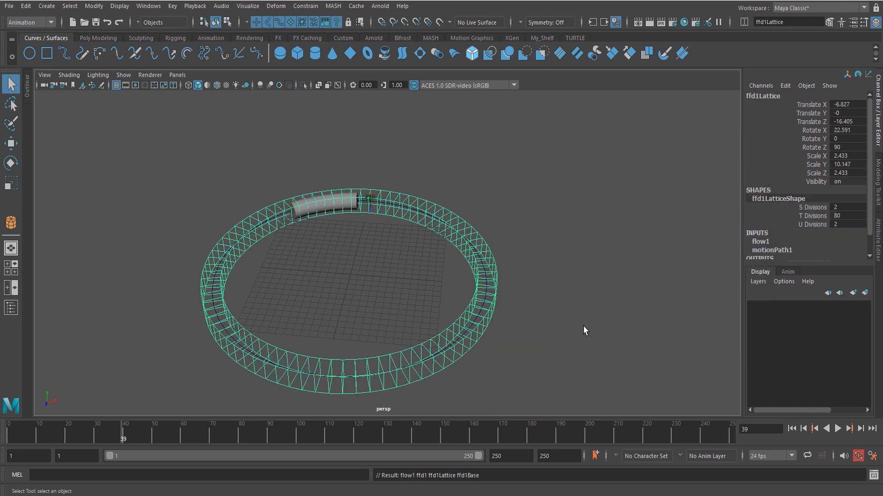
{"action": "left_click", "coordinate": [837, 429]}
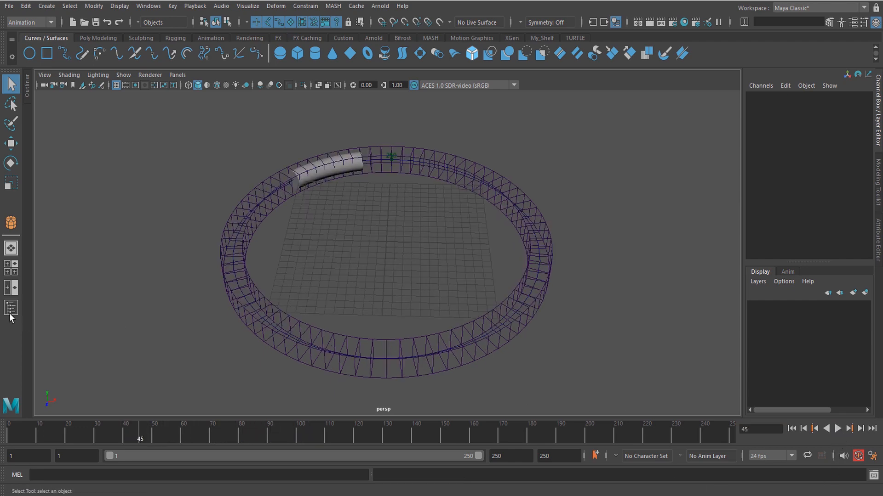
Step: Show the Outliner beside the viewport and hide nurbsCircle1, ffd1Lattice and ffd1Base
{"action": "left_click", "coordinate": [10, 313]}
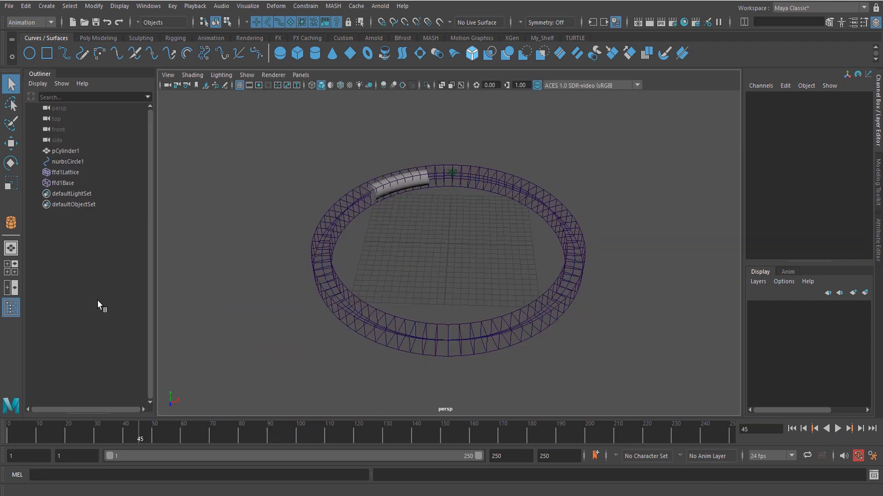
{"action": "left_click", "coordinate": [64, 183]}
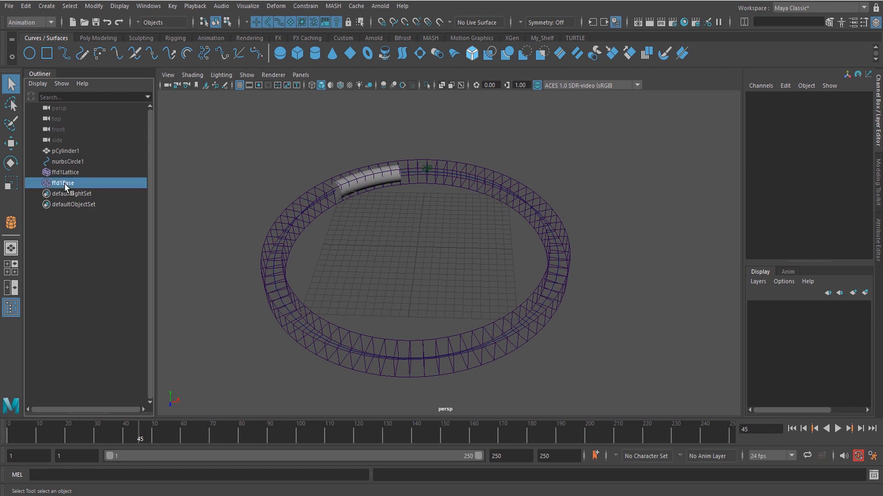
{"action": "left_click", "coordinate": [66, 172]}
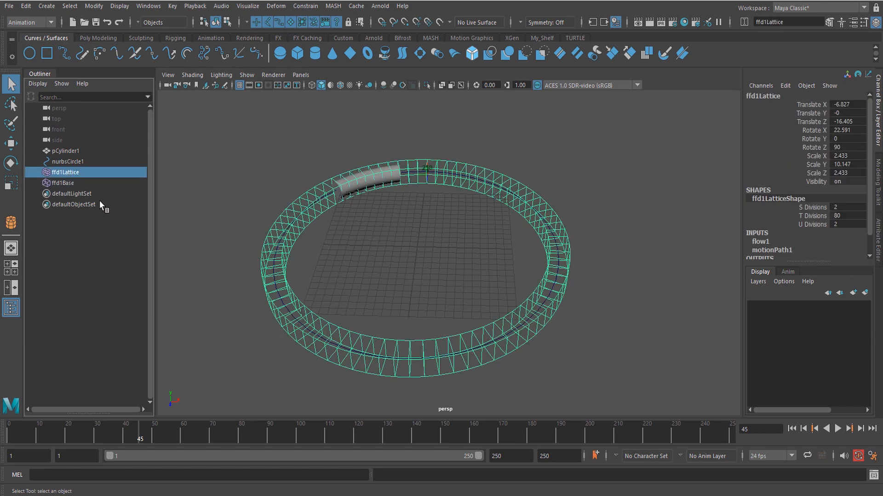
{"action": "left_click", "coordinate": [58, 183]}
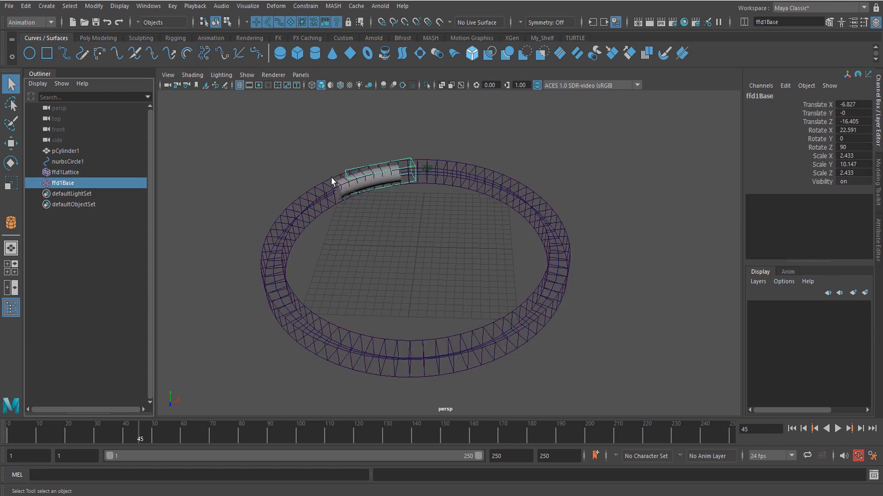
{"action": "left_click", "coordinate": [65, 174], "text": "ctrl"}
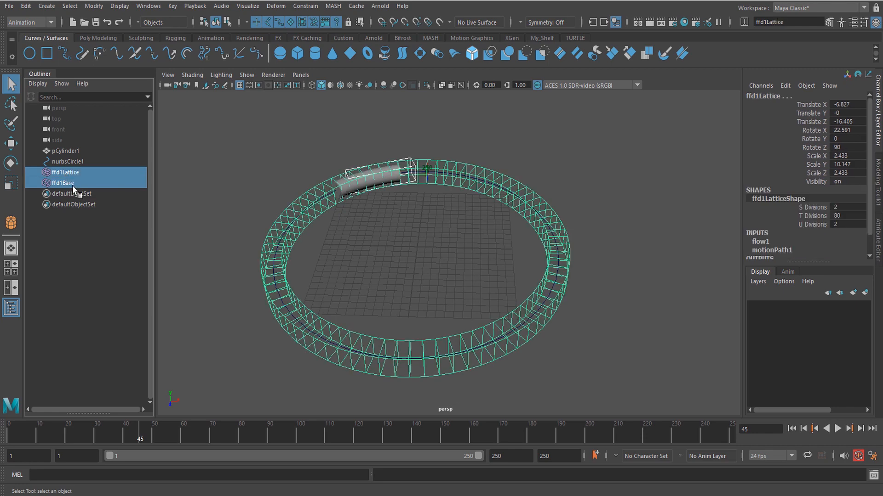
{"action": "left_click", "coordinate": [69, 162], "text": "ctrl"}
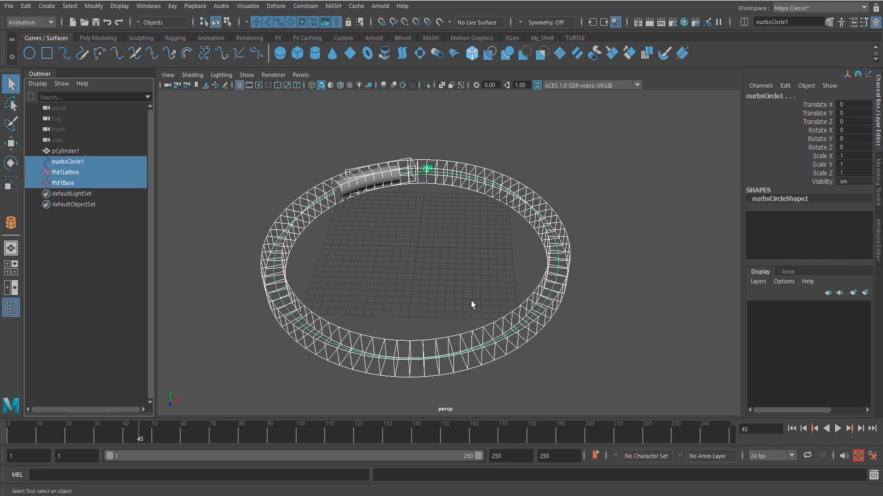
{"action": "key", "text": "h"}
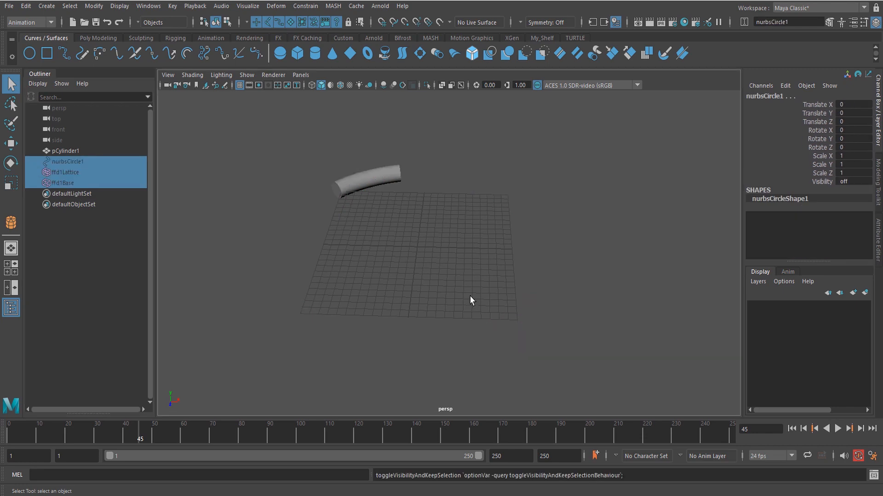
Step: Play and scrub the animation to examine how the cylinder bends near the start and end of the circle
{"action": "left_click", "coordinate": [613, 437]}
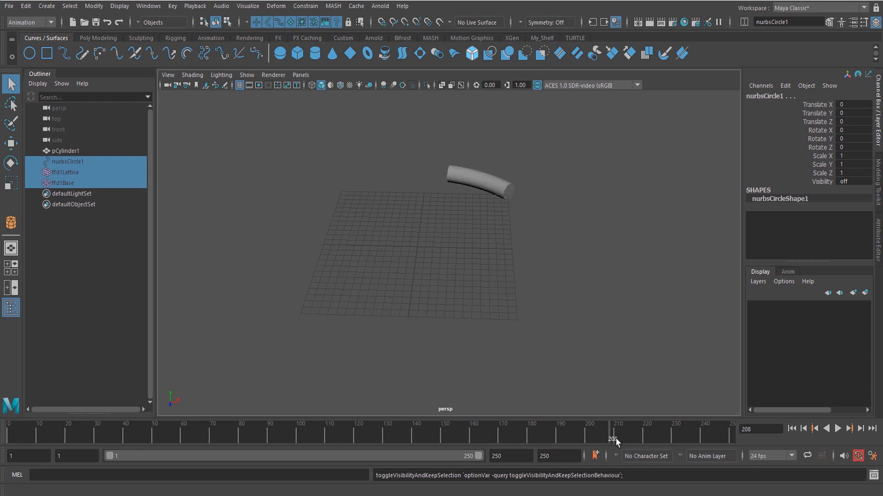
{"action": "left_click_drag", "start_coordinate": [616, 438], "coordinate": [633, 439]}
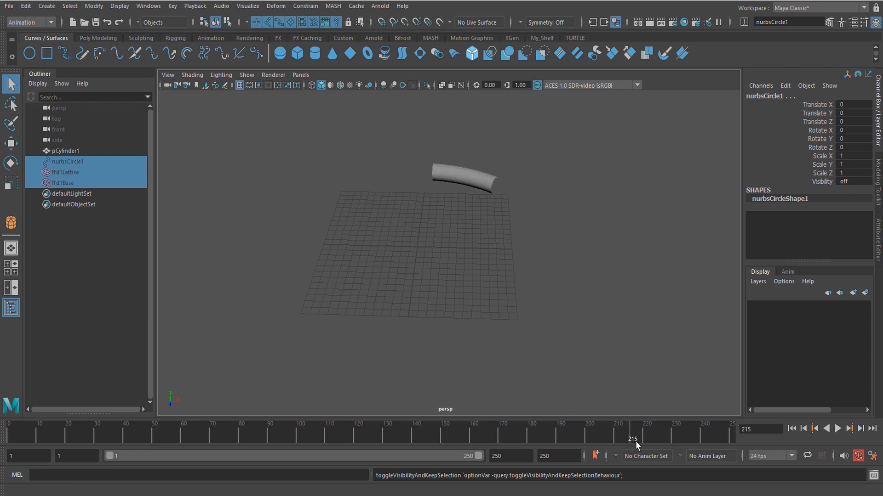
{"action": "left_click", "coordinate": [837, 428]}
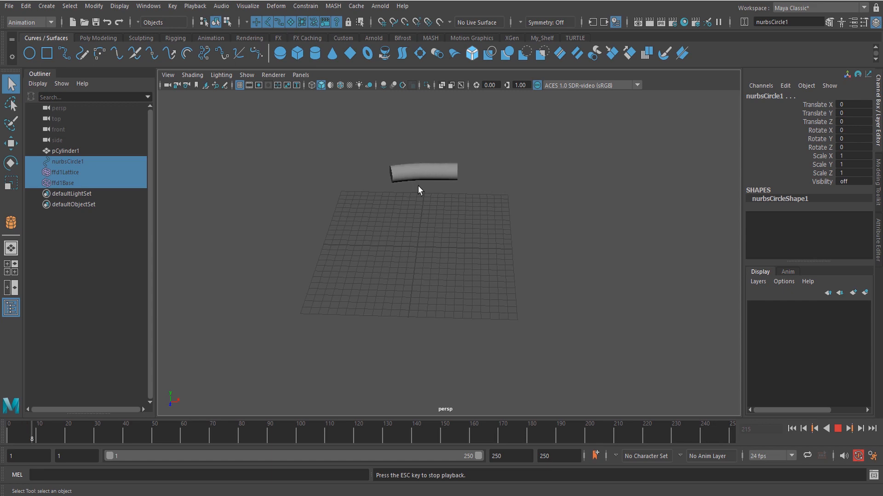
{"action": "key", "text": "Escape"}
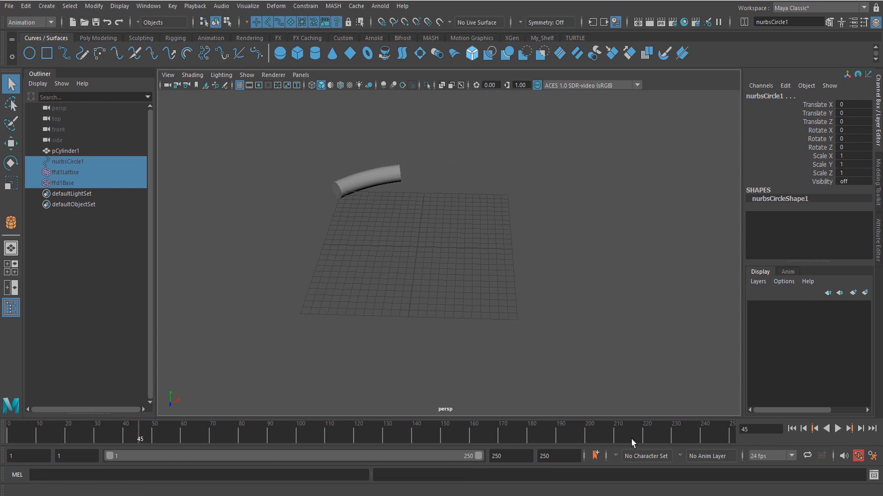
{"action": "left_click_drag", "start_coordinate": [631, 439], "coordinate": [652, 439]}
{"action": "left_click", "coordinate": [241, 227]}
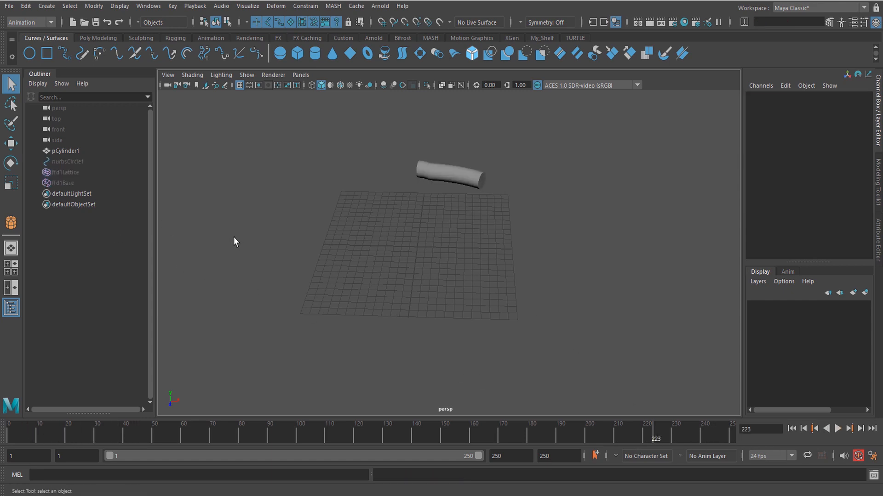
Step: Unhide the circle curve, the lattice and its base
{"action": "left_click_drag", "start_coordinate": [67, 186], "coordinate": [69, 179]}
{"action": "left_click", "coordinate": [105, 182]}
{"action": "left_click", "coordinate": [76, 162], "text": "shift"}
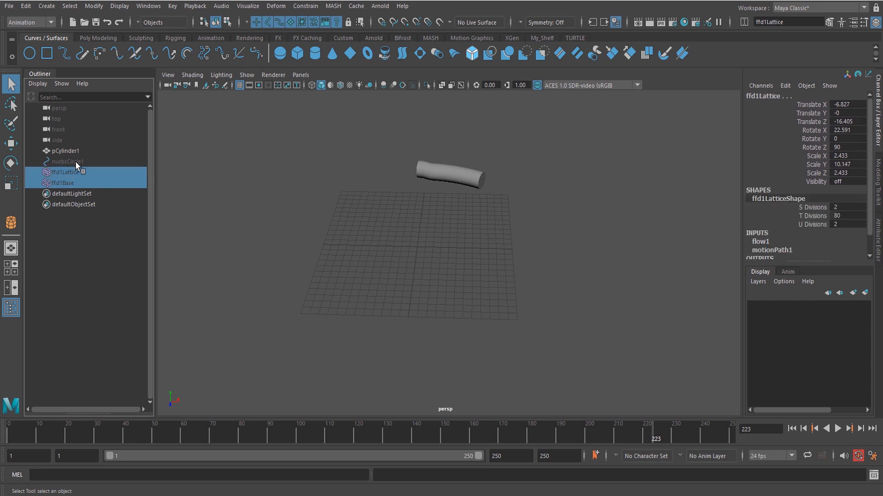
{"action": "key", "text": "shift+h"}
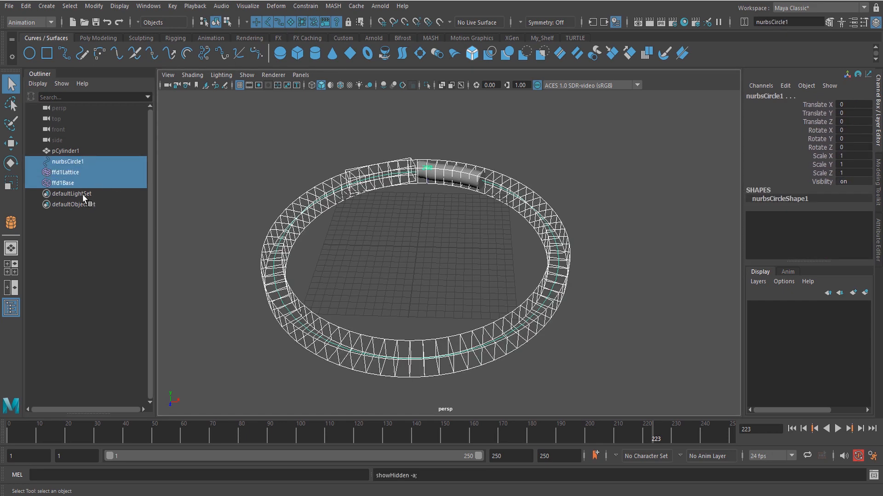
Step: Set the Outside Lattice option of the ffd1 deformer to All
{"action": "left_click", "coordinate": [68, 186]}
{"action": "key", "text": "Up"}
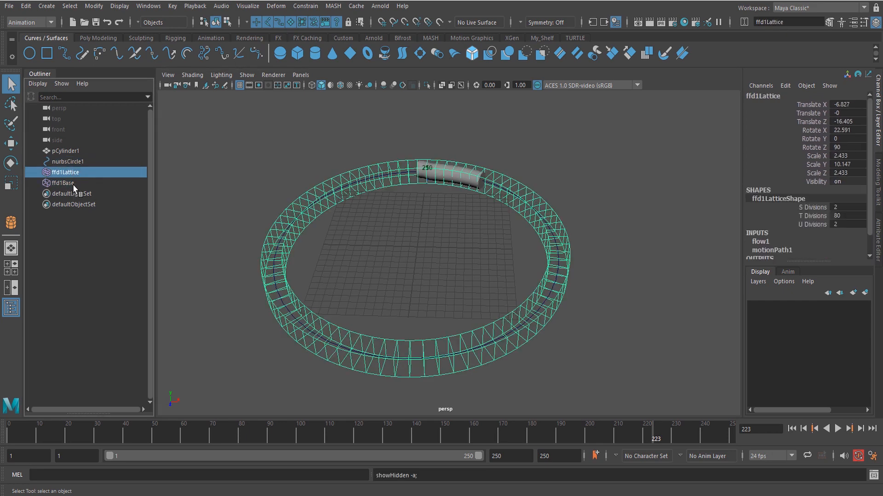
{"action": "left_click", "coordinate": [73, 183]}
{"action": "key", "text": "ctrl+a"}
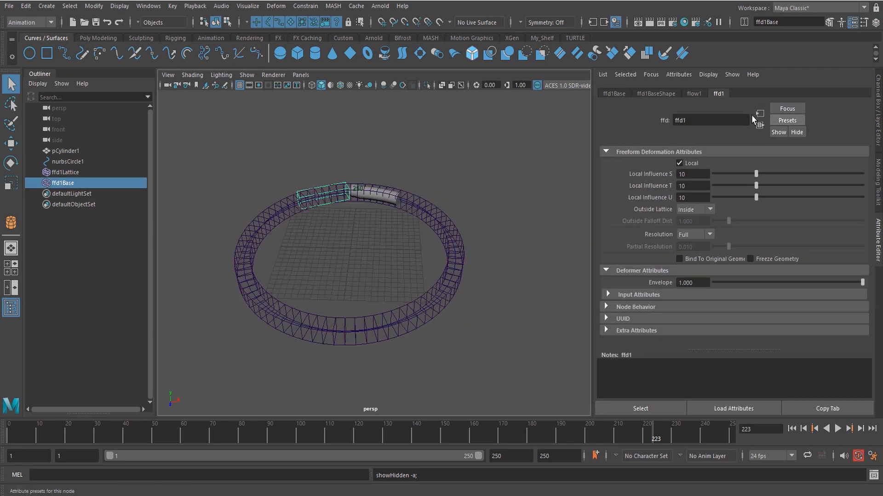
{"action": "middle_click_drag", "start_coordinate": [461, 280], "coordinate": [462, 280], "text": "alt"}
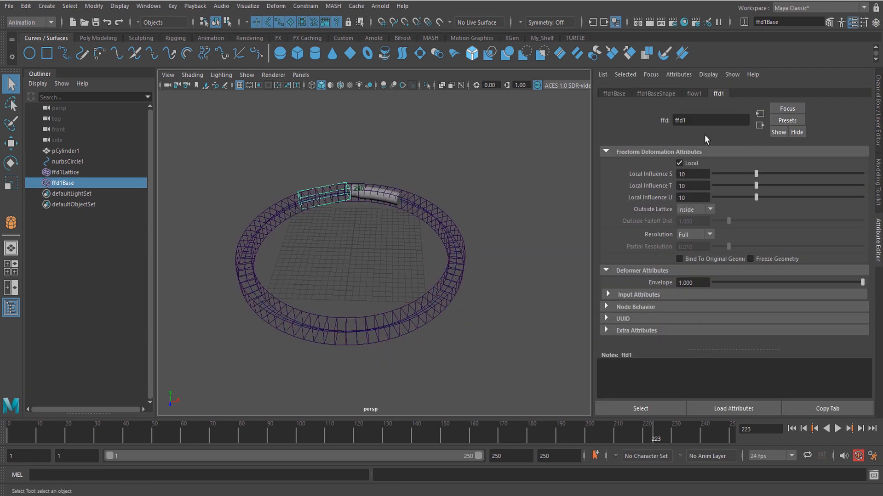
{"action": "left_click", "coordinate": [702, 94]}
{"action": "left_click", "coordinate": [713, 93]}
{"action": "left_click", "coordinate": [705, 210]}
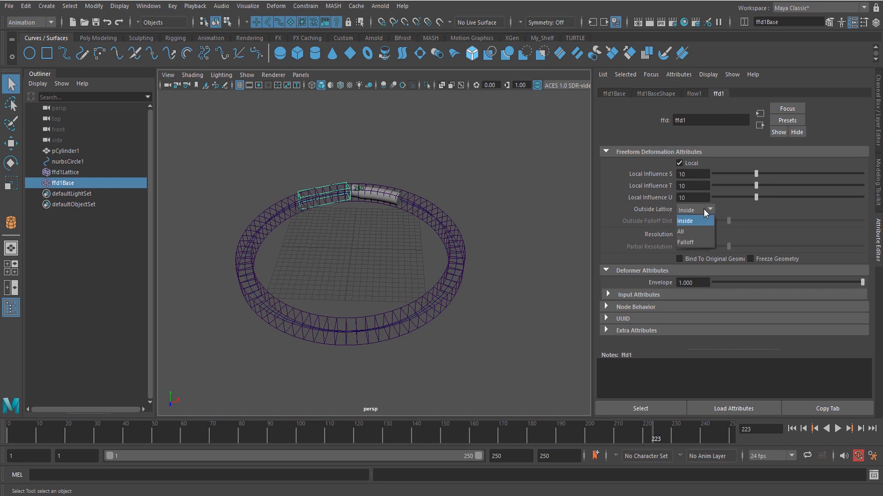
{"action": "left_click", "coordinate": [688, 232]}
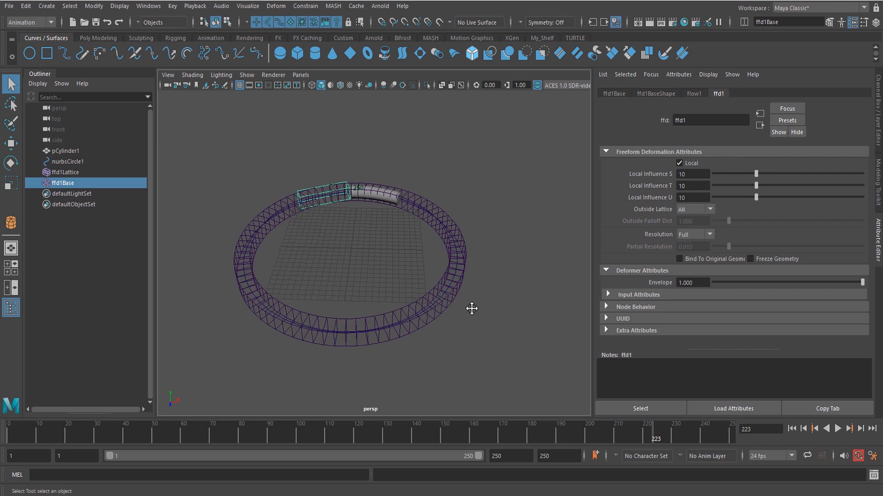
Step: Hide nurbsCircle1, ffd1Lattice and ffd1Base so only the cylinder remains displayed
{"action": "left_click", "coordinate": [62, 172], "text": "ctrl"}
{"action": "left_click", "coordinate": [69, 161], "text": "ctrl"}
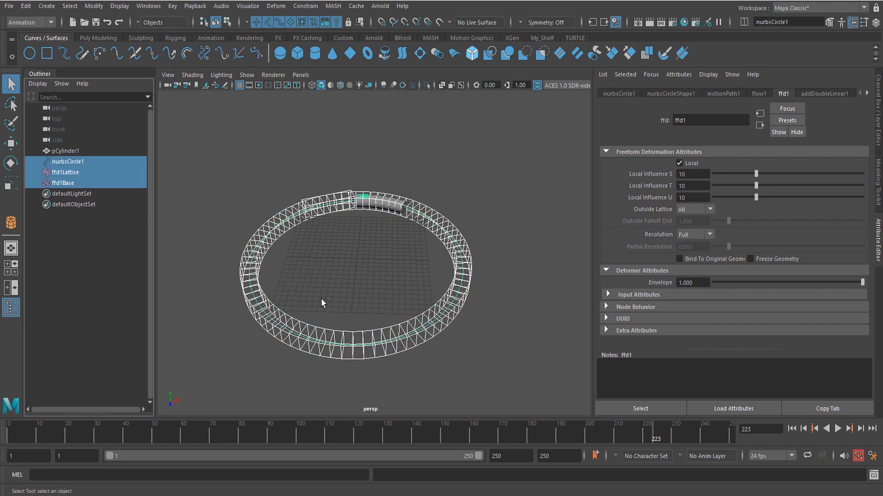
{"action": "key", "text": "ctrl+h"}
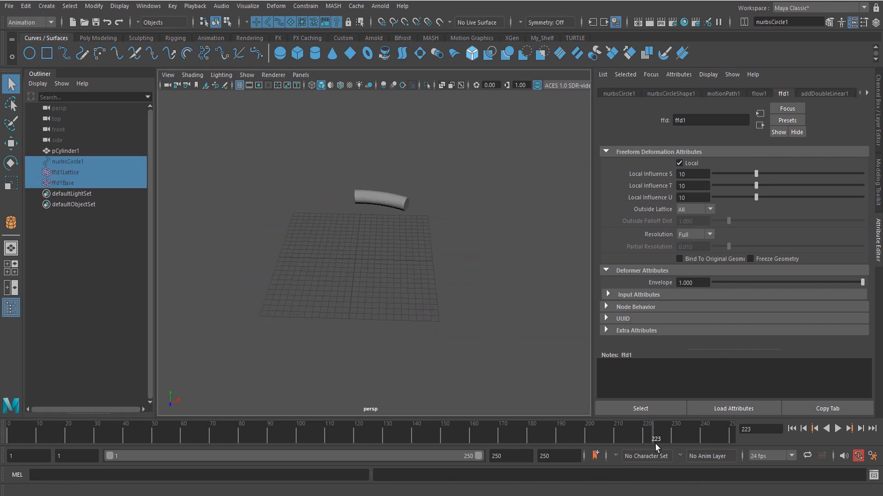
Step: Play and scrub the full animation to examine how the cylinder bends around the whole circle
{"action": "left_click_drag", "start_coordinate": [655, 443], "coordinate": [633, 440]}
{"action": "left_click", "coordinate": [835, 431]}
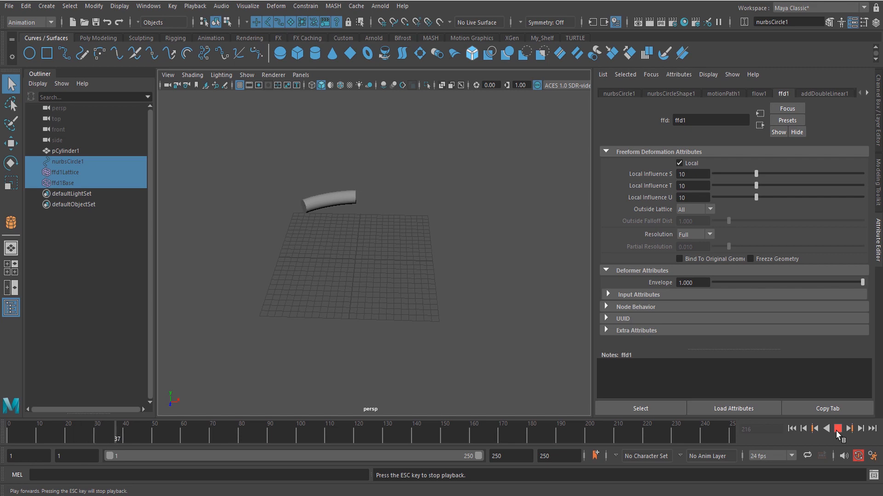
{"action": "left_click", "coordinate": [836, 430]}
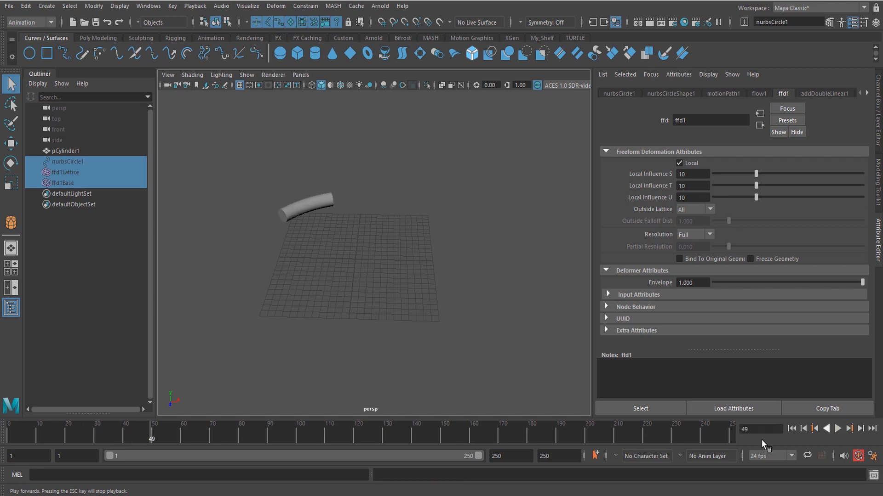
{"action": "left_click", "coordinate": [836, 432]}
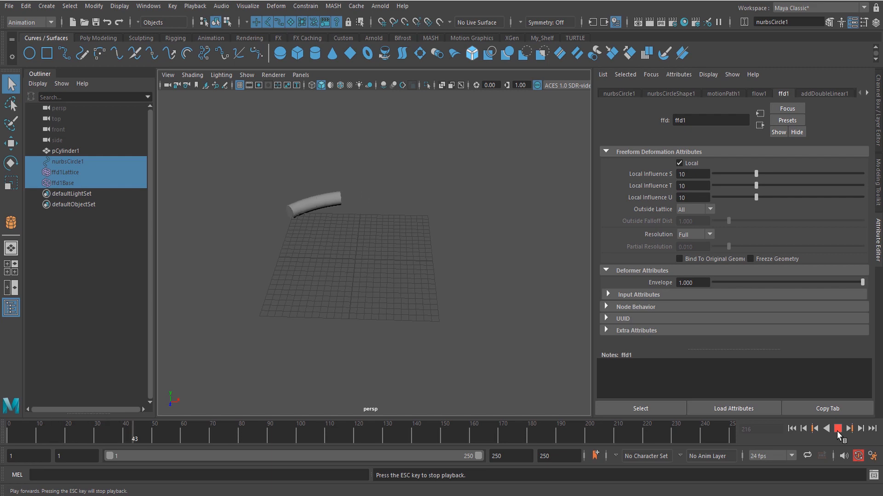
{"action": "left_click", "coordinate": [836, 431]}
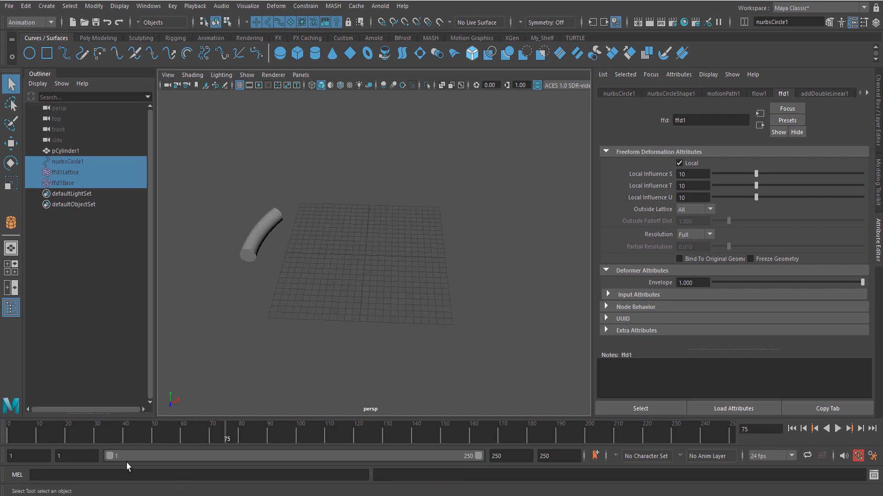
{"action": "mouse_move", "coordinate": [9, 436]}
{"action": "left_mouse_down"}
{"action": "mouse_move", "coordinate": [153, 438]}
{"action": "mouse_move", "coordinate": [439, 467]}
{"action": "mouse_move", "coordinate": [735, 448]}
{"action": "left_mouse_up"}
{"action": "key", "text": "alt+v"}
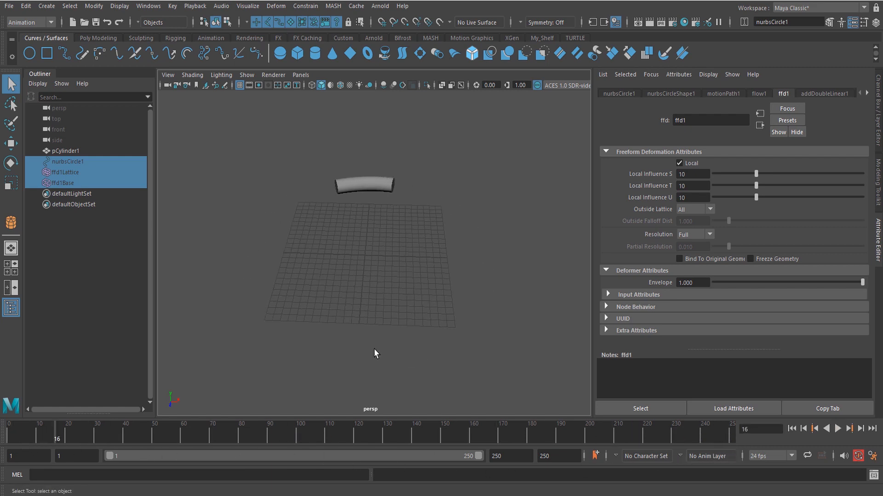
Step: Set both motion path keys of pCylinder1 to linear tangents in the Graph Editor, and minimize the editor
{"action": "left_click", "coordinate": [349, 182]}
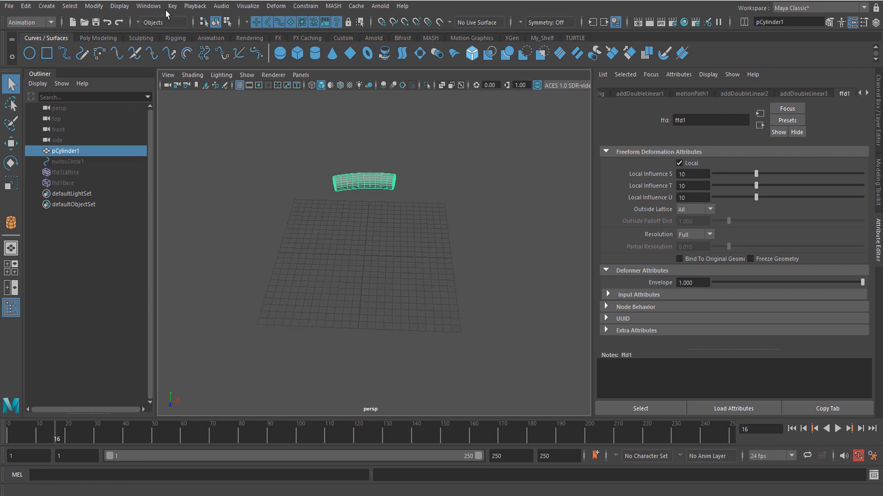
{"action": "left_click", "coordinate": [147, 7]}
{"action": "mouse_move", "coordinate": [168, 94]}
{"action": "mouse_move", "coordinate": [233, 65]}
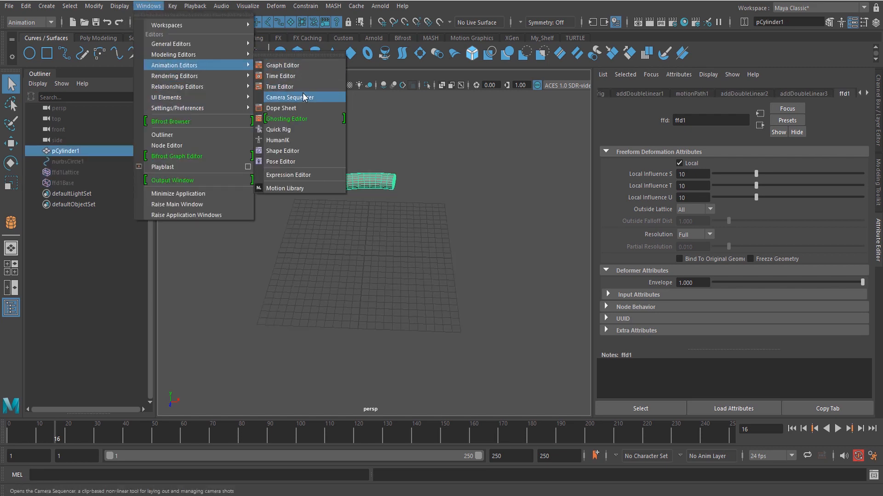
{"action": "left_click", "coordinate": [299, 67]}
{"action": "scroll", "coordinate": [385, 297], "scroll_direction": "down", "scroll_amount": 2}
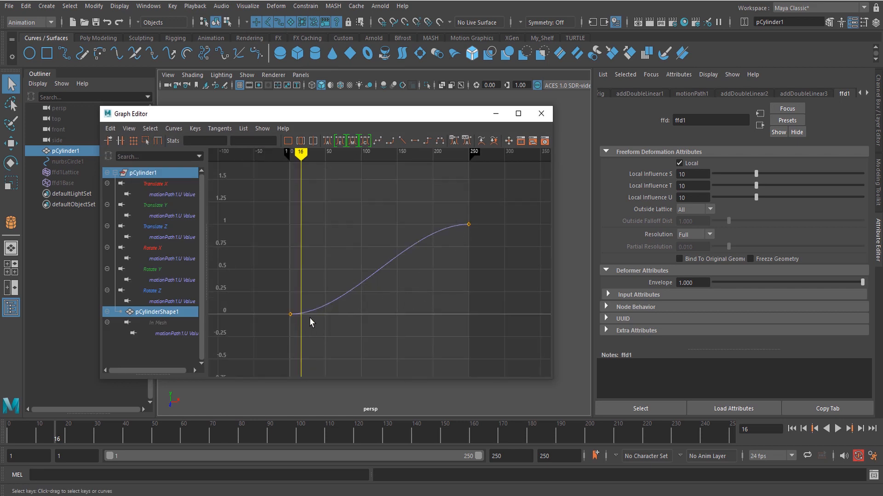
{"action": "left_click_drag", "start_coordinate": [490, 208], "coordinate": [276, 382]}
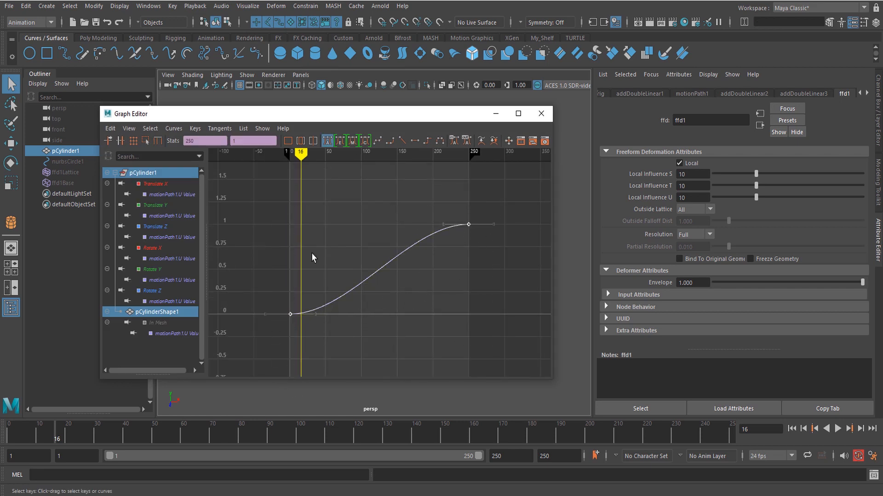
{"action": "left_click", "coordinate": [404, 140]}
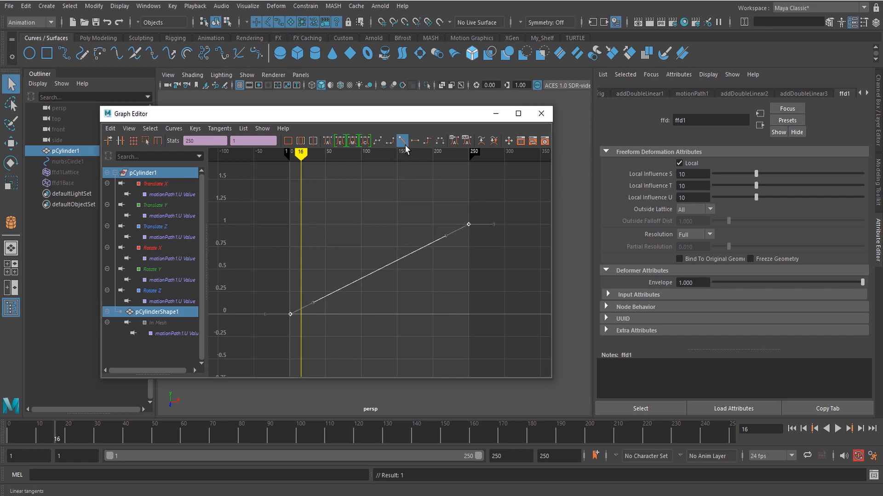
{"action": "left_click", "coordinate": [491, 203]}
{"action": "left_click", "coordinate": [495, 114]}
Step: Play the animation from the first frame to examine the cylinder's speed along the path
{"action": "left_click", "coordinate": [481, 352]}
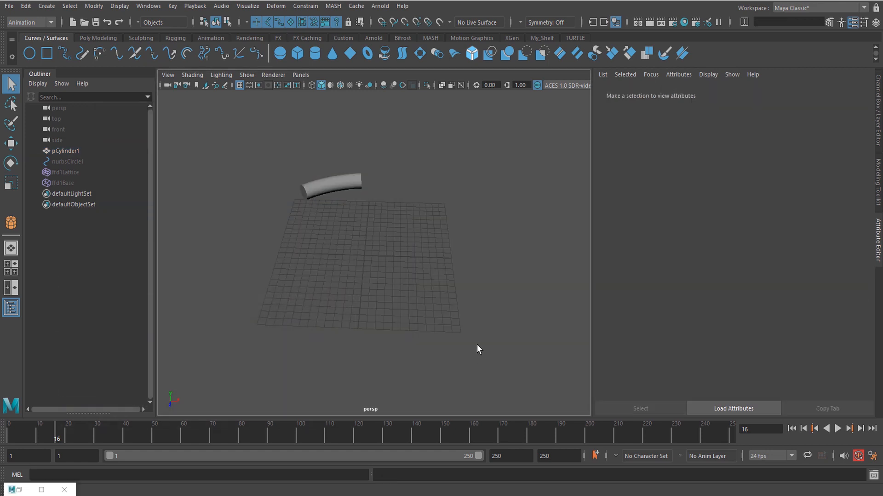
{"action": "left_click", "coordinate": [792, 429]}
{"action": "left_click", "coordinate": [837, 429]}
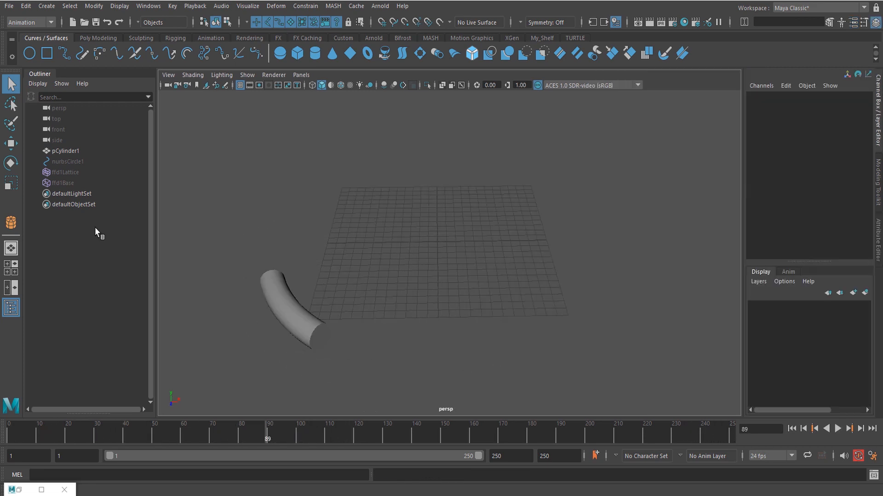
Step: Unhide nurbsCircle1, ffd1Lattice and ffd1Base, and switch ffd1Lattice to lattice point editing
{"action": "left_click_drag", "start_coordinate": [92, 183], "coordinate": [92, 161]}
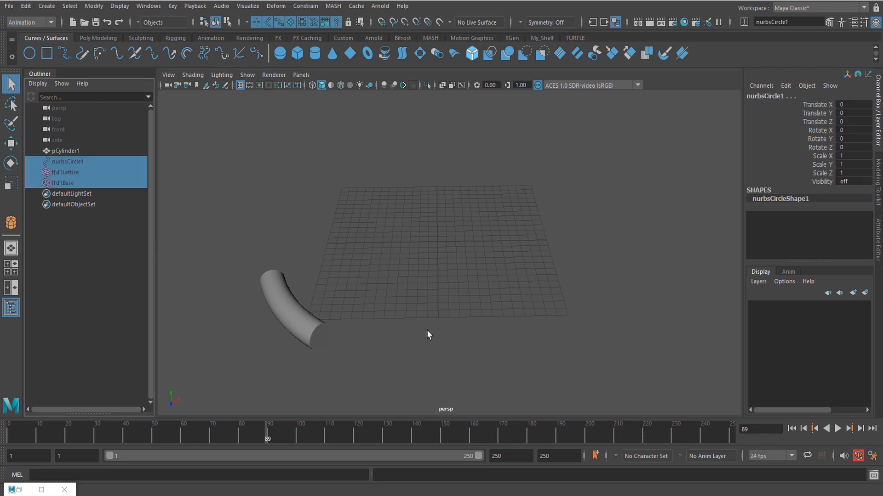
{"action": "key", "text": "shift+h"}
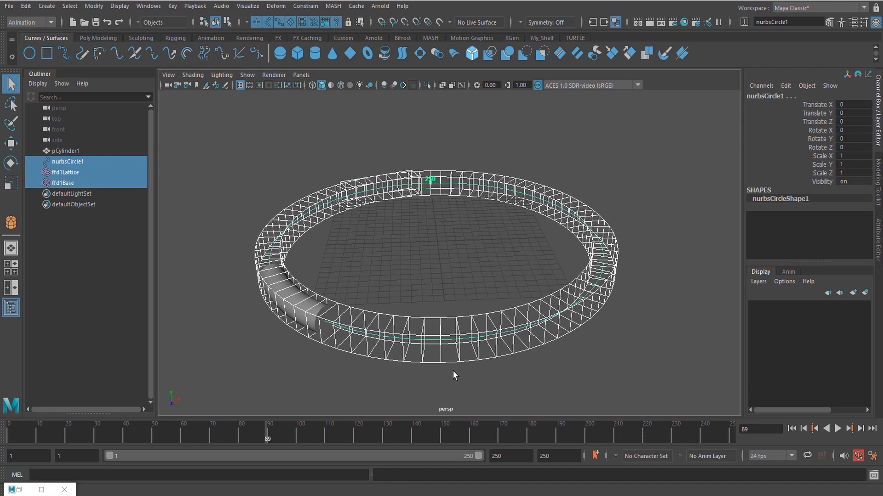
{"action": "left_click", "coordinate": [466, 361]}
{"action": "left_click_drag", "start_coordinate": [470, 380], "coordinate": [443, 378], "text": "alt"}
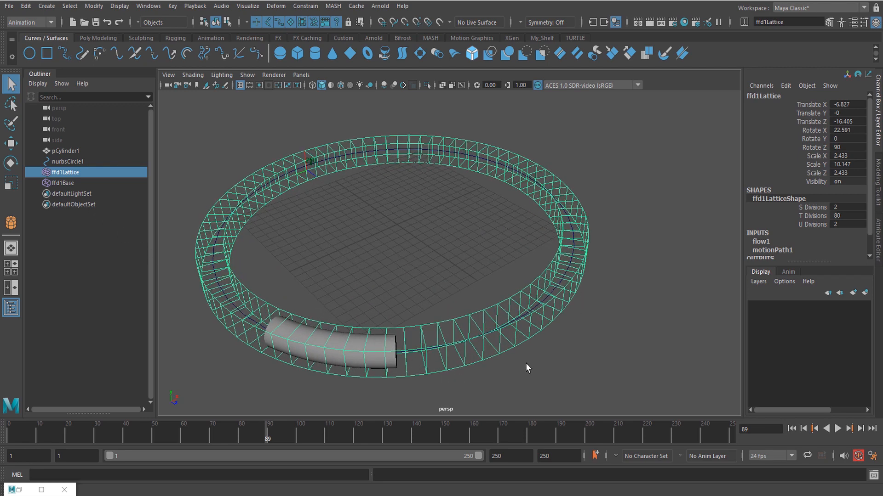
{"action": "left_click_drag", "start_coordinate": [526, 367], "coordinate": [466, 359], "text": "alt"}
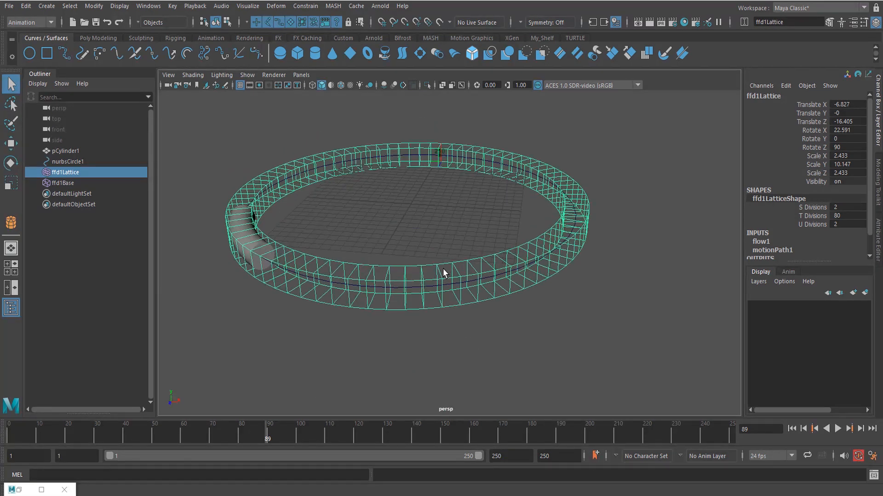
{"action": "right_click", "coordinate": [445, 223]}
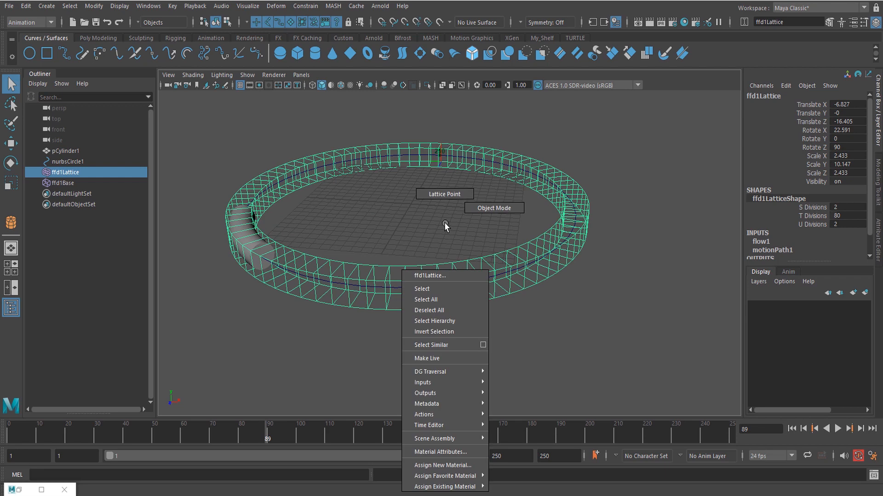
{"action": "right_click_drag", "start_coordinate": [451, 194], "coordinate": [451, 195]}
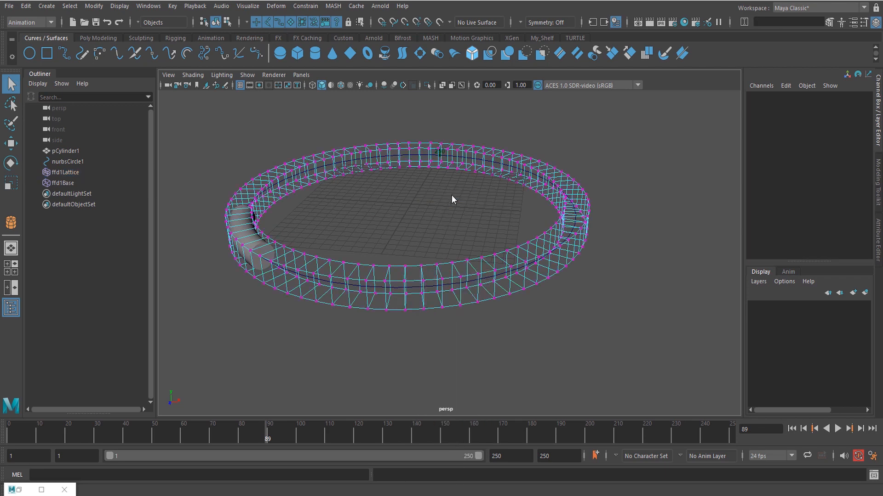
Step: Scale up the lattice points at the front of the ring vertically with soft selection, and return to object mode
{"action": "left_click_drag", "start_coordinate": [437, 322], "coordinate": [470, 359], "text": "alt"}
{"action": "left_click_drag", "start_coordinate": [379, 253], "coordinate": [479, 353]}
{"action": "key", "text": "b"}
{"action": "mouse_move", "coordinate": [426, 374]}
{"action": "left_mouse_down", "text": "alt"}
{"action": "mouse_move", "coordinate": [434, 360]}
{"action": "mouse_move", "coordinate": [466, 363]}
{"action": "mouse_move", "coordinate": [434, 366]}
{"action": "left_mouse_up", "text": "alt"}
{"action": "key", "text": "b"}
{"action": "key", "text": "r"}
{"action": "left_click_drag", "start_coordinate": [436, 369], "coordinate": [461, 349], "text": "alt"}
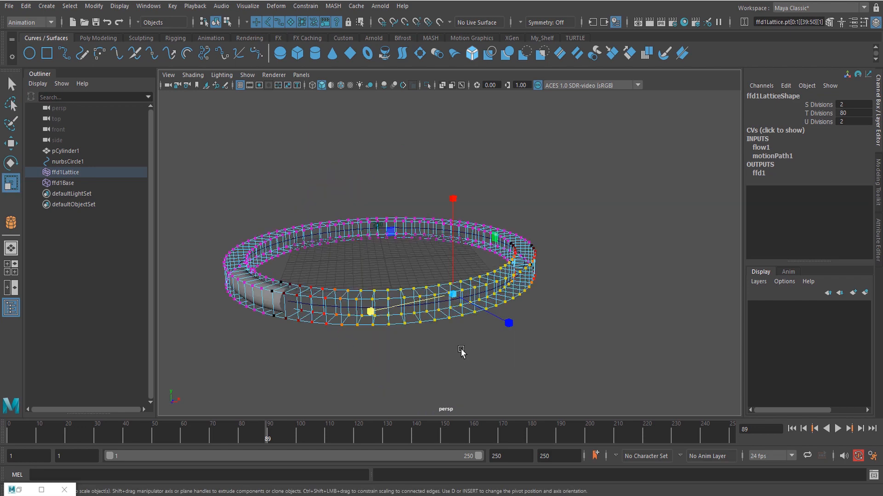
{"action": "left_click_drag", "start_coordinate": [453, 199], "coordinate": [459, 128]}
{"action": "left_click", "coordinate": [532, 222]}
{"action": "right_click_drag", "start_coordinate": [532, 220], "coordinate": [574, 210]}
Step: Hide the circle curve, the reshaped lattice and its base again
{"action": "left_click_drag", "start_coordinate": [536, 304], "coordinate": [512, 321], "text": "alt"}
{"action": "left_click", "coordinate": [170, 239]}
{"action": "left_click", "coordinate": [66, 184]}
{"action": "left_click", "coordinate": [66, 174], "text": "shift"}
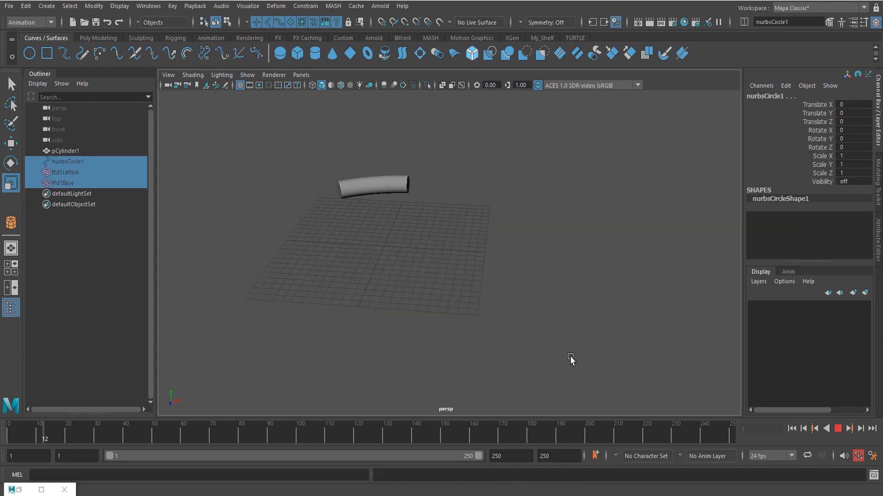
Step: Play and scrub the animation to examine how the cylinder changes shape through the scaled lattice section
{"action": "left_click_drag", "start_coordinate": [570, 356], "coordinate": [556, 368], "text": "alt"}
{"action": "key", "text": "q"}
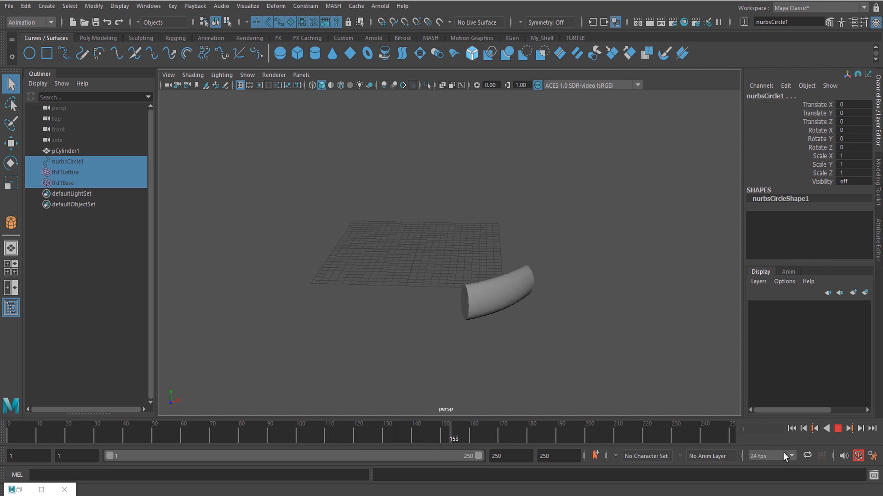
{"action": "left_click_drag", "start_coordinate": [276, 437], "coordinate": [240, 468]}
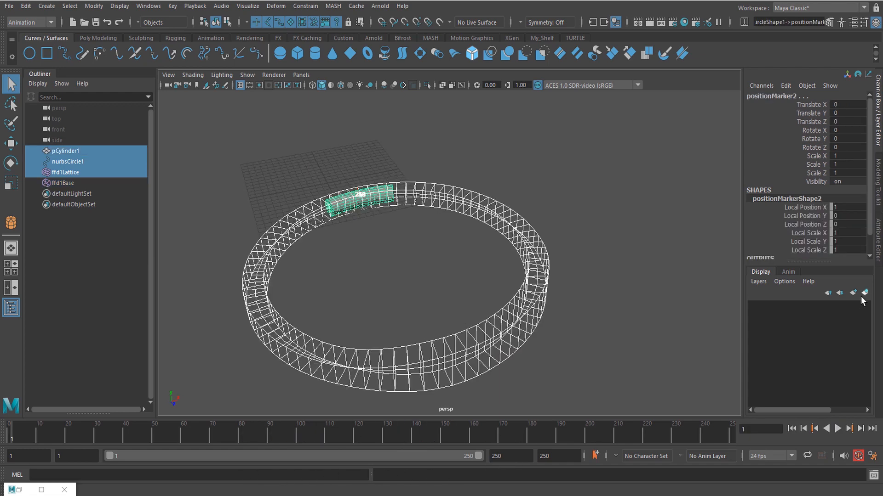
Step: Create a display layer from the selected cylinder, curve and lattice objects, and turn off its visibility
{"action": "left_click", "coordinate": [862, 296]}
{"action": "left_click", "coordinate": [754, 307]}
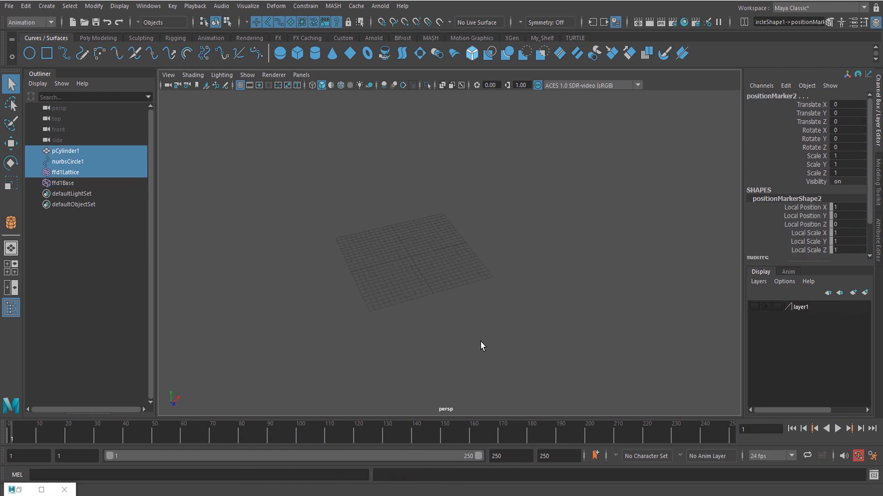
{"action": "left_click_drag", "start_coordinate": [476, 339], "coordinate": [533, 338], "text": "alt"}
{"action": "left_click", "coordinate": [548, 340]}
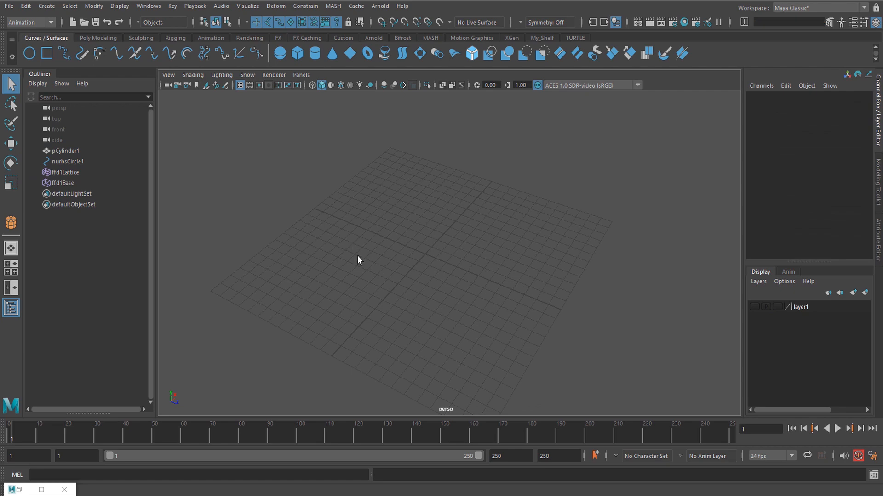
Step: Create a polygon type mesh reading the instructor's first name followed by "3D Animation Classes in Kannada"
{"action": "left_click", "coordinate": [98, 38]}
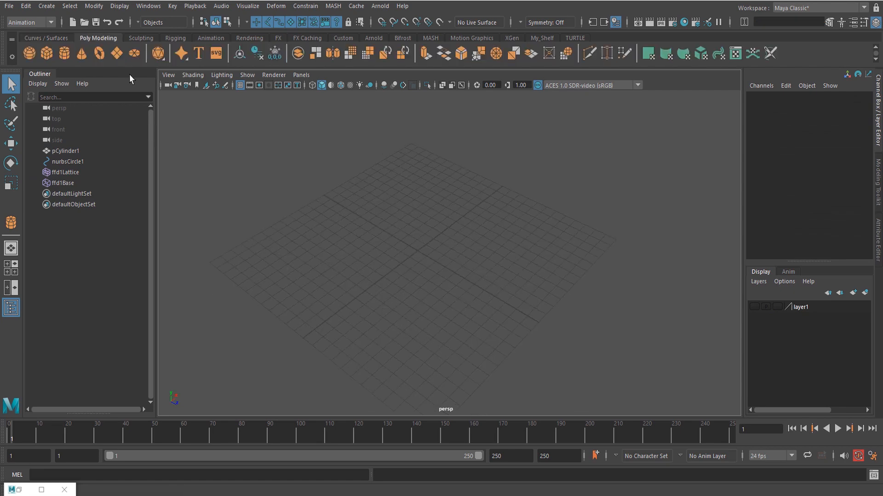
{"action": "left_click", "coordinate": [198, 53]}
{"action": "left_click", "coordinate": [705, 94]}
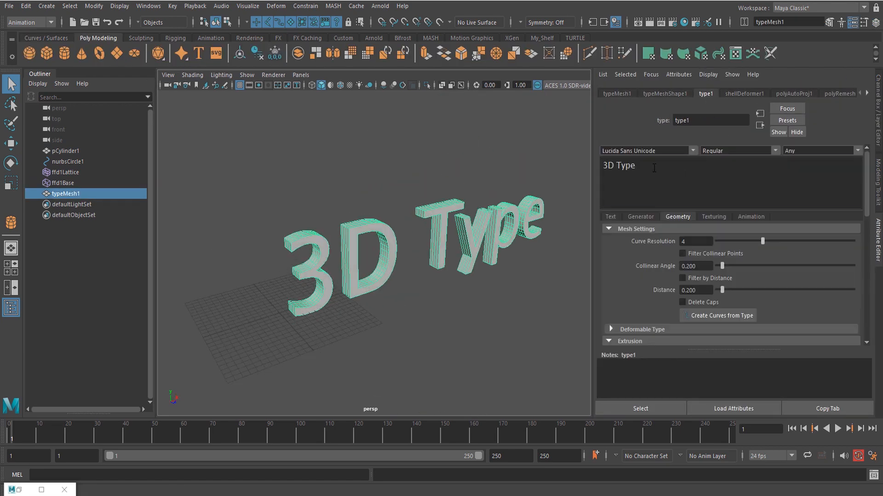
{"action": "key", "text": "BackSpace"}
{"action": "key", "text": "BackSpace"}
{"action": "key", "text": "BackSpace"}
{"action": "key", "text": "BackSpace"}
{"action": "key", "text": "BackSpace"}
{"action": "key", "text": "BackSpace"}
{"action": "key", "text": "BackSpace"}
{"action": "type", "text": "Vikas "}
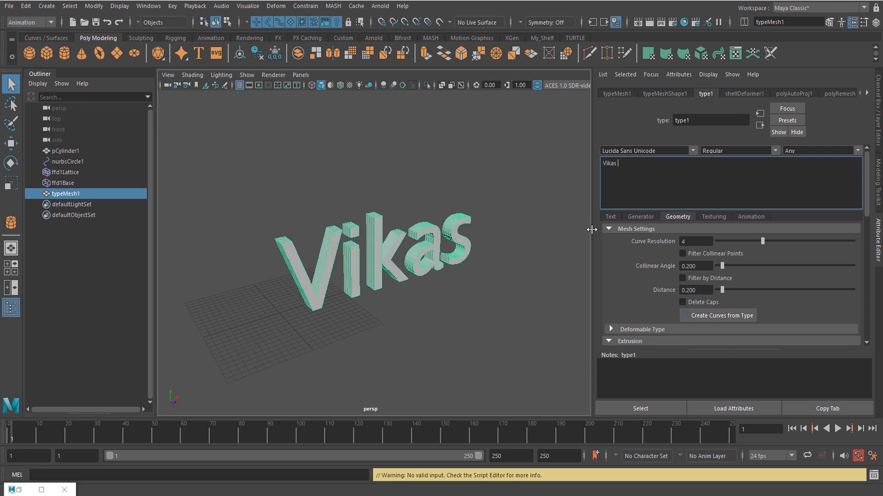
{"action": "type", "text": "3D Animation Classes in Kannada"}
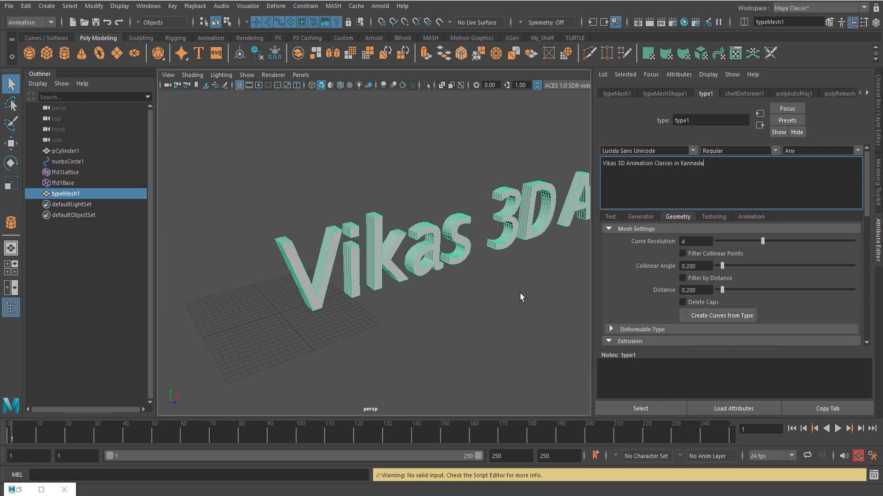
Step: Set the 3D text's font to NudiParijatha Bold and show its size and spacing settings
{"action": "left_click_drag", "start_coordinate": [520, 296], "coordinate": [345, 295], "text": "alt"}
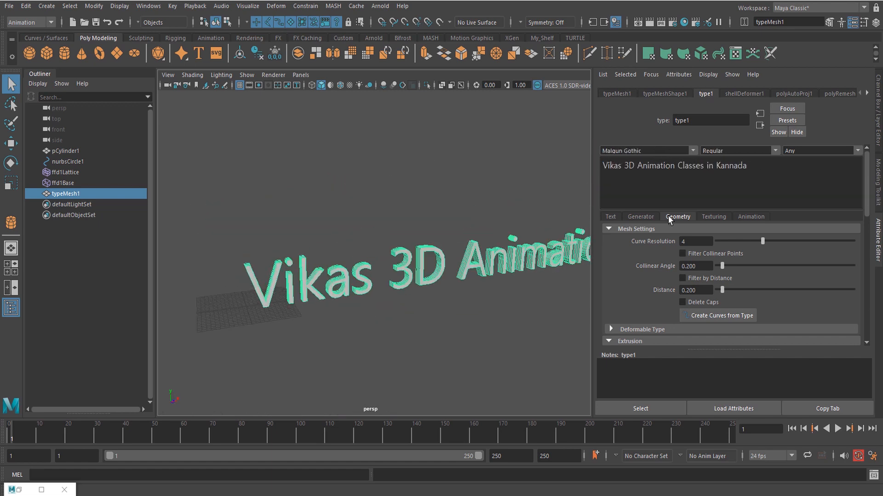
{"action": "scroll", "coordinate": [666, 151], "scroll_direction": "down", "scroll_amount": 5}
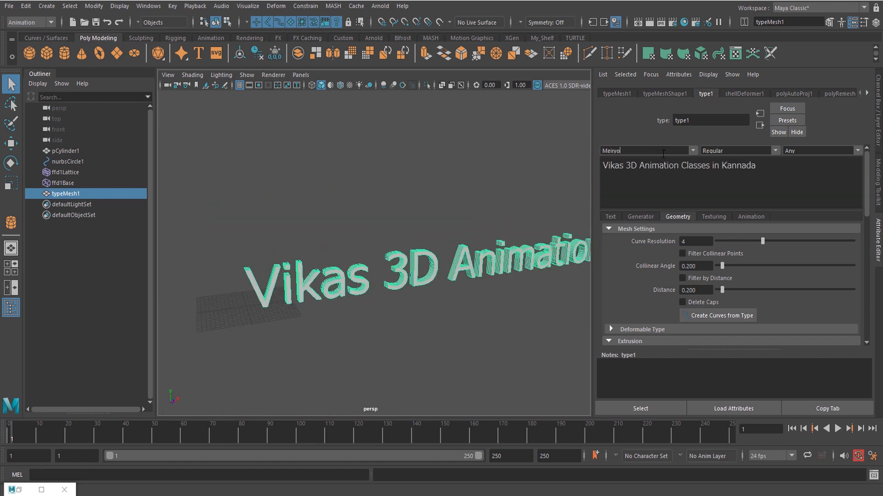
{"action": "scroll", "coordinate": [663, 150], "scroll_direction": "down", "scroll_amount": 12}
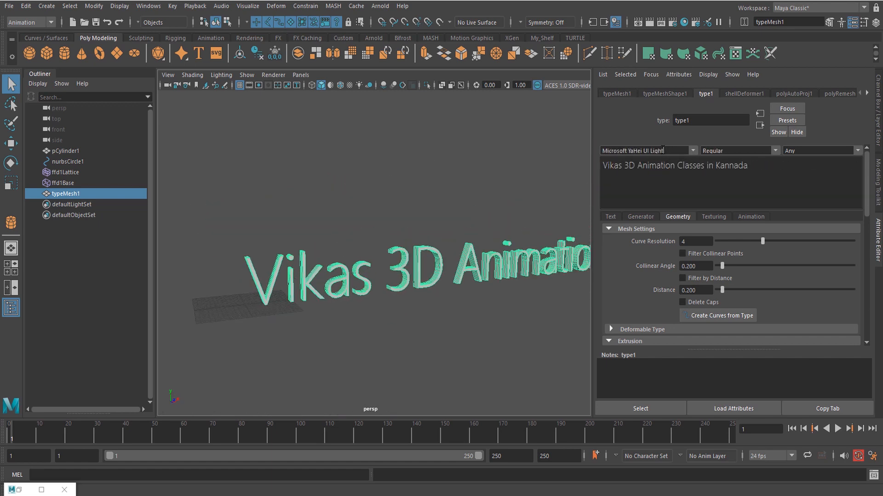
{"action": "left_click", "coordinate": [693, 151]}
{"action": "scroll", "coordinate": [692, 226], "scroll_direction": "down", "scroll_amount": 5}
{"action": "left_click", "coordinate": [666, 165]}
{"action": "key", "text": "Down"}
{"action": "key", "text": "Down"}
{"action": "key", "text": "Down"}
{"action": "key", "text": "Down"}
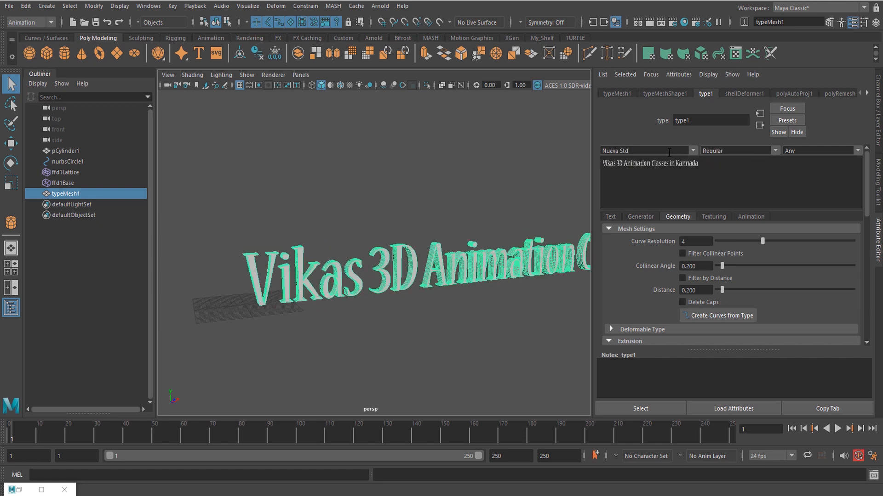
{"action": "left_click", "coordinate": [610, 217]}
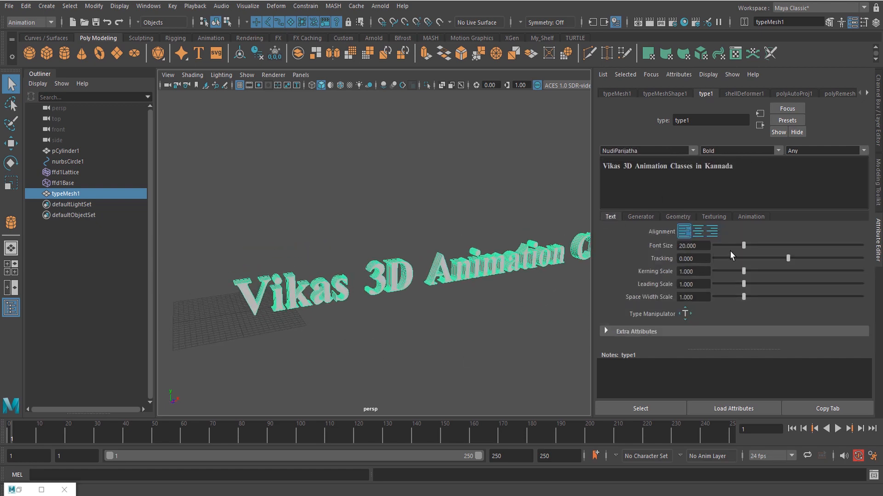
Step: Set the 3D text's font size to about 24.6 and its tracking to 10, keeping the leading scale at 1
{"action": "left_click_drag", "start_coordinate": [763, 258], "coordinate": [833, 260]}
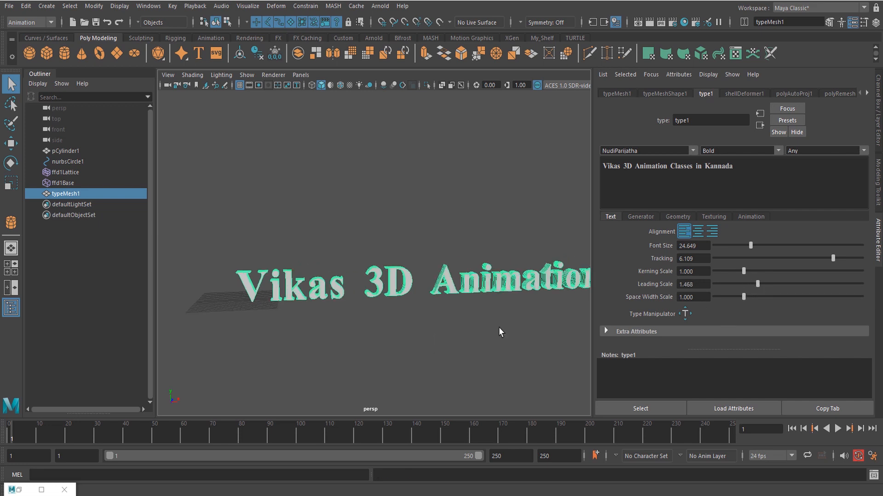
{"action": "key", "text": "ctrl+z"}
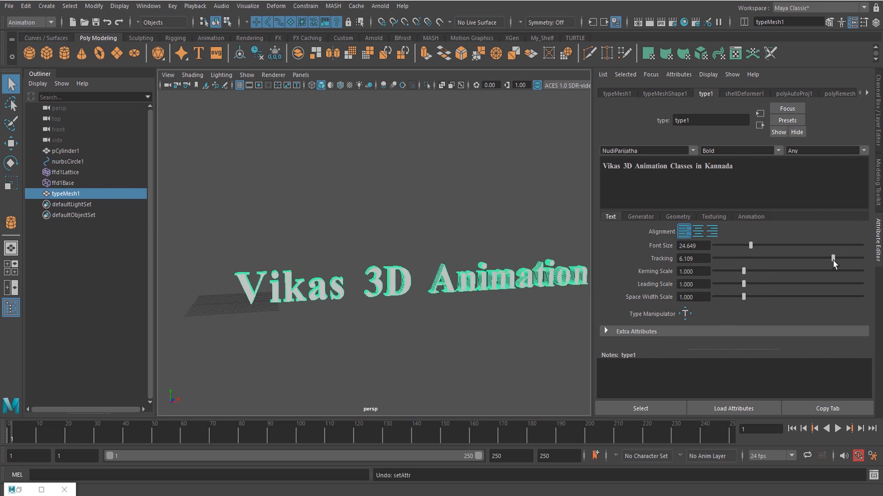
{"action": "left_click_drag", "start_coordinate": [833, 258], "coordinate": [863, 258]}
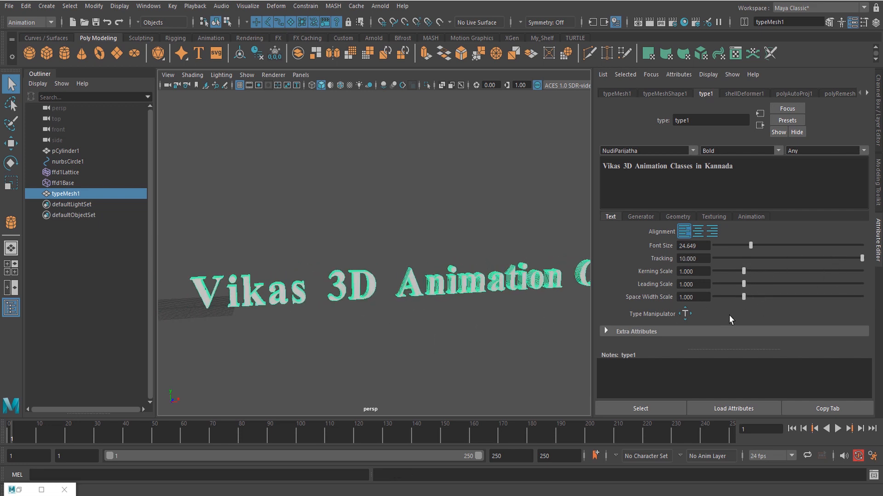
Step: Raise the 3D text's curve resolution in its mesh settings and show its extrusion and bevel settings
{"action": "left_click", "coordinate": [678, 217]}
{"action": "scroll", "coordinate": [757, 295], "scroll_direction": "down", "scroll_amount": 3}
{"action": "scroll", "coordinate": [339, 295], "scroll_direction": "up", "scroll_amount": 10}
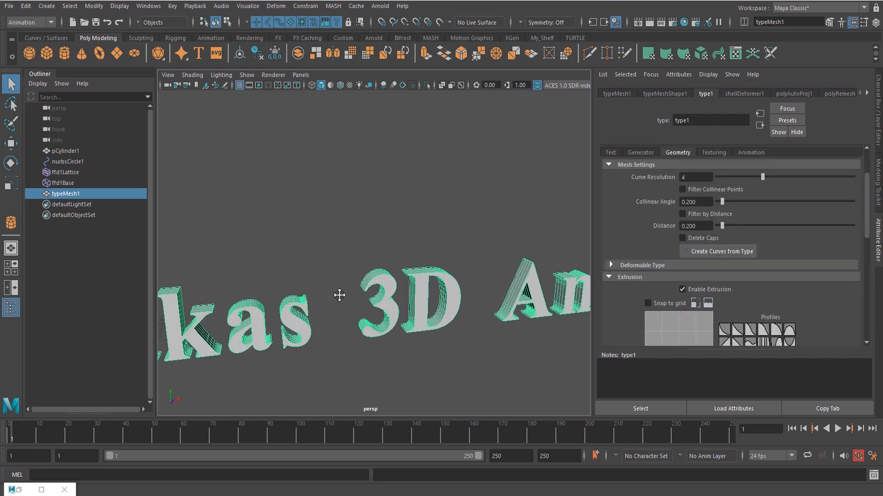
{"action": "left_click_drag", "start_coordinate": [765, 179], "coordinate": [793, 181]}
{"action": "scroll", "coordinate": [399, 330], "scroll_direction": "down", "scroll_amount": 10}
{"action": "left_click_drag", "start_coordinate": [399, 330], "coordinate": [349, 313], "text": "alt"}
{"action": "scroll", "coordinate": [772, 208], "scroll_direction": "down", "scroll_amount": 4}
{"action": "scroll", "coordinate": [754, 288], "scroll_direction": "down", "scroll_amount": 4}
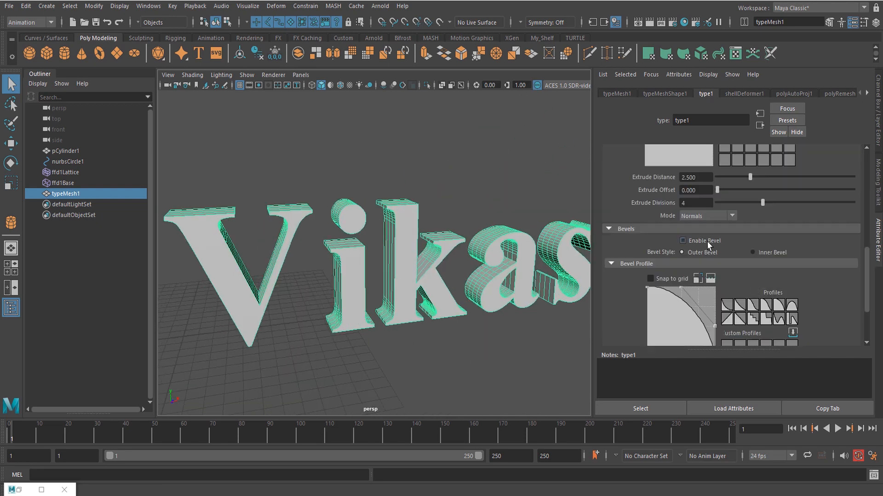
Step: Enable an outer bevel on the 3D text with 3 bevel divisions, and deselect the text
{"action": "scroll", "coordinate": [323, 296], "scroll_direction": "up", "scroll_amount": 10}
{"action": "scroll", "coordinate": [744, 308], "scroll_direction": "down", "scroll_amount": 4}
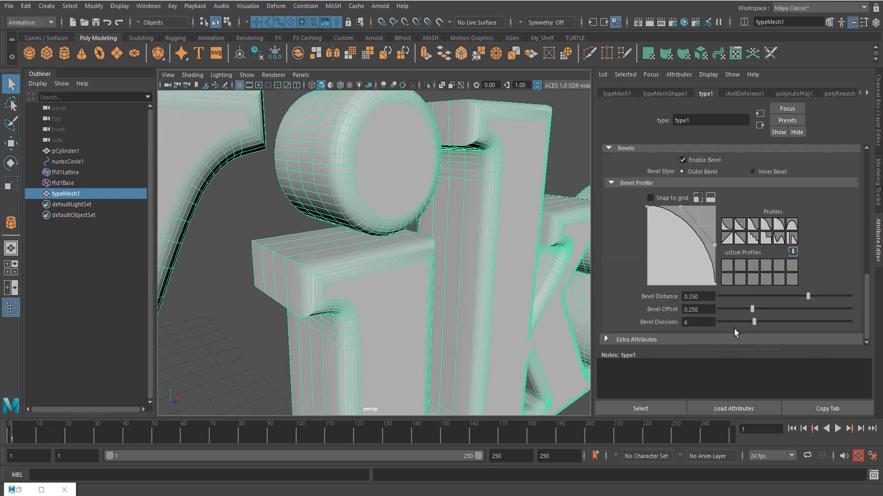
{"action": "left_click_drag", "start_coordinate": [745, 321], "coordinate": [732, 319]}
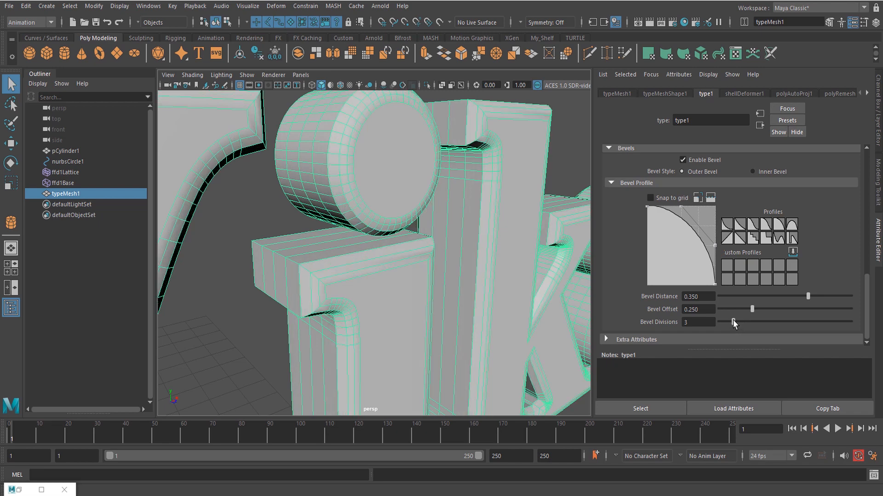
{"action": "scroll", "coordinate": [348, 338], "scroll_direction": "down", "scroll_amount": 10}
{"action": "left_click_drag", "start_coordinate": [348, 333], "coordinate": [158, 339], "text": "alt"}
{"action": "left_click", "coordinate": [276, 343]}
{"action": "left_click_drag", "start_coordinate": [276, 342], "coordinate": [373, 343], "text": "alt"}
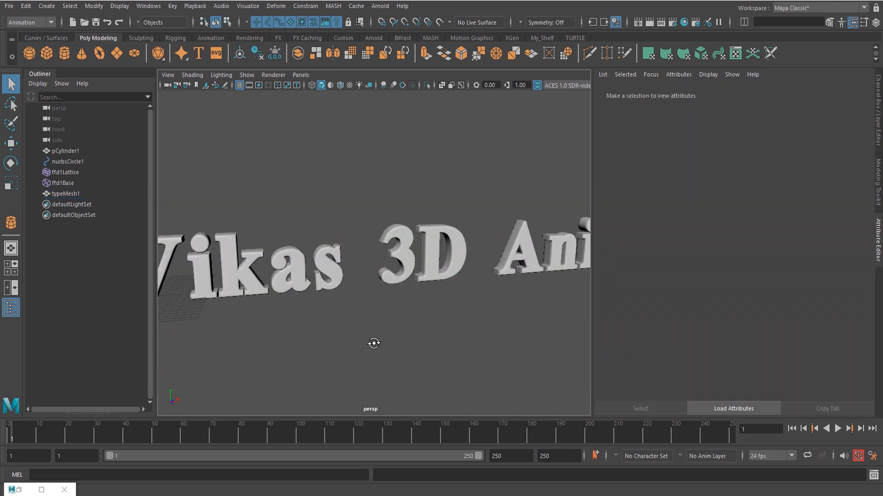
Step: Create a NURBS circle at the origin and scale it up uniformly into a large ring around the start of the text
{"action": "scroll", "coordinate": [517, 370], "scroll_direction": "down", "scroll_amount": 7}
{"action": "left_click_drag", "start_coordinate": [517, 370], "coordinate": [408, 331], "text": "alt"}
{"action": "left_click", "coordinate": [46, 38]}
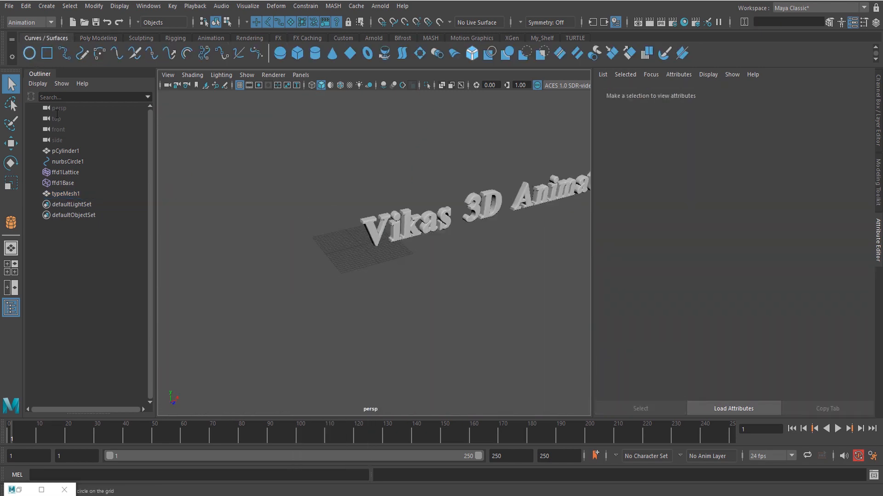
{"action": "left_click", "coordinate": [29, 53]}
{"action": "key", "text": "r"}
{"action": "scroll", "coordinate": [369, 284], "scroll_direction": "down", "scroll_amount": 8}
{"action": "left_click_drag", "start_coordinate": [361, 246], "coordinate": [471, 271]}
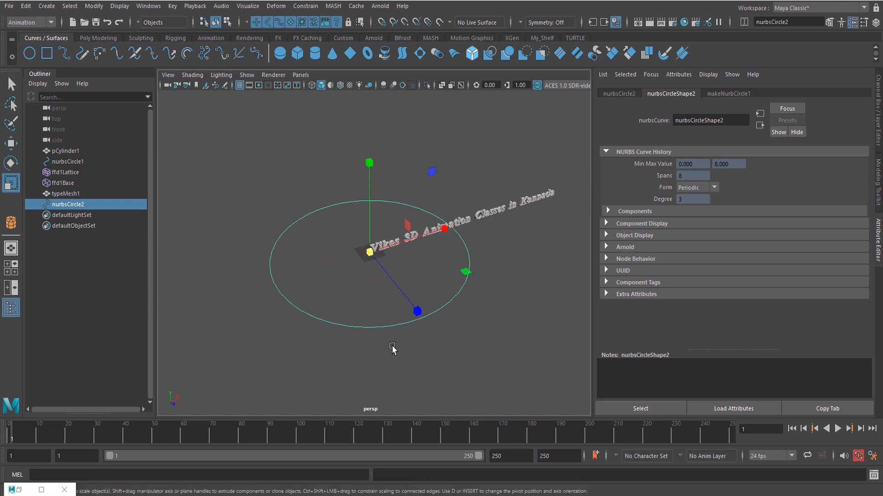
Step: Select the large circle and the 3D text, freeze their transformations and delete their history
{"action": "scroll", "coordinate": [392, 349], "scroll_direction": "up", "scroll_amount": 4}
{"action": "key", "text": "q"}
{"action": "left_click", "coordinate": [391, 242], "text": "shift"}
{"action": "left_click", "coordinate": [94, 5]}
{"action": "left_click", "coordinate": [120, 55]}
{"action": "left_click", "coordinate": [26, 6]}
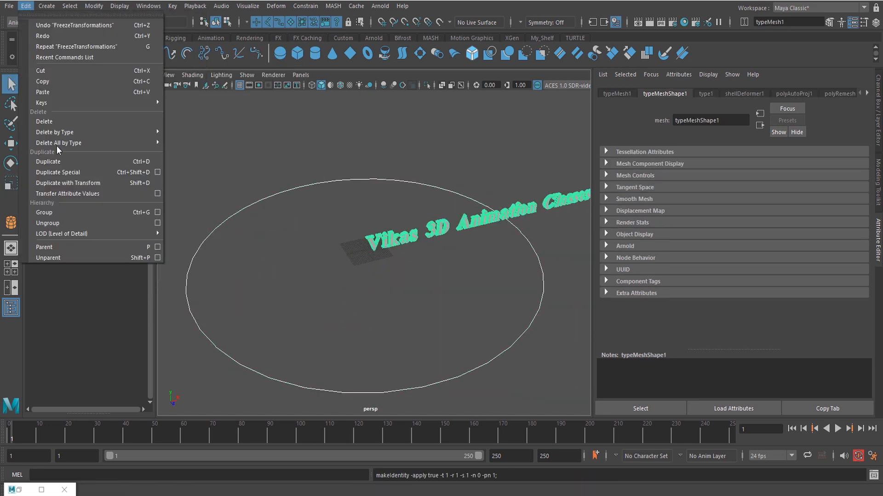
{"action": "left_click", "coordinate": [451, 284]}
{"action": "left_click", "coordinate": [450, 280]}
{"action": "key", "text": "ctrl+z"}
{"action": "scroll", "coordinate": [491, 314], "scroll_direction": "down", "scroll_amount": 3}
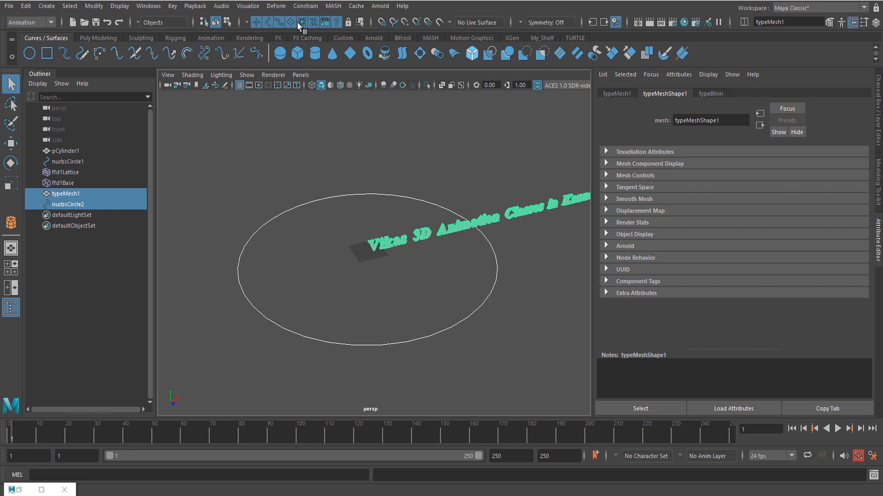
Step: Attach the text to the large circle's motion path over the time slider range, with Follow on, front axis X and up axis Y, and preview it
{"action": "left_click", "coordinate": [305, 6]}
{"action": "mouse_move", "coordinate": [340, 112]}
{"action": "left_click", "coordinate": [505, 111]}
{"action": "middle_click_drag", "start_coordinate": [404, 313], "coordinate": [300, 328], "text": "alt"}
{"action": "scroll", "coordinate": [300, 328], "scroll_direction": "down", "scroll_amount": 3}
{"action": "key", "text": "w"}
{"action": "left_click_drag", "start_coordinate": [258, 307], "coordinate": [306, 302], "text": "alt"}
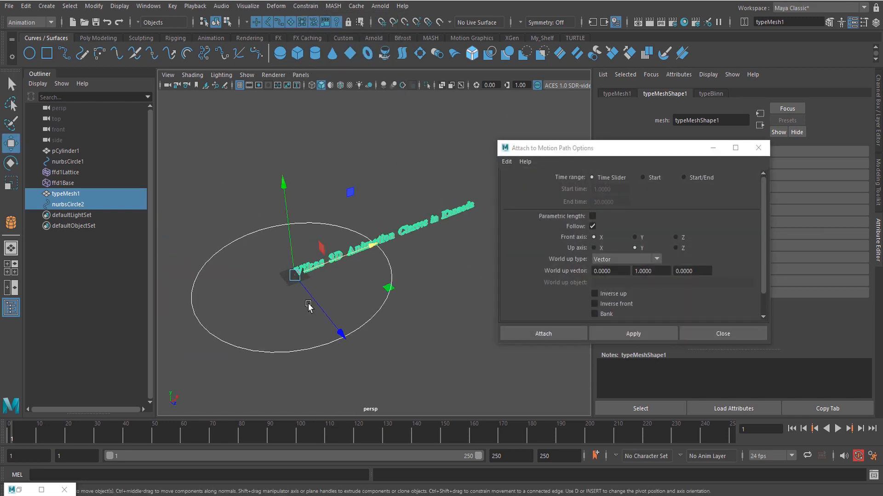
{"action": "left_click", "coordinate": [570, 335]}
{"action": "key", "text": "alt+v"}
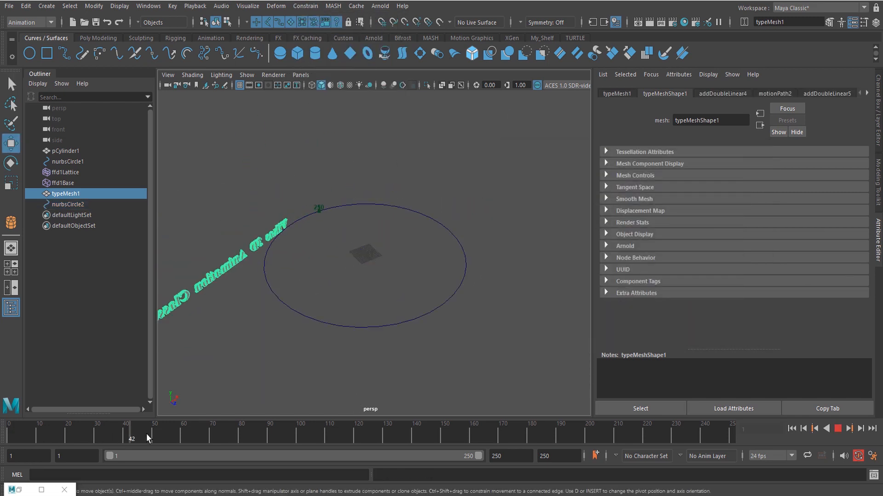
{"action": "key", "text": "alt+shift+v"}
Step: Create a flow path lattice around the circle for the text with 100 front, 2 up and 2 side divisions and local effect 10
{"action": "scroll", "coordinate": [355, 354], "scroll_direction": "up", "scroll_amount": 3}
{"action": "key", "text": "q"}
{"action": "left_click_drag", "start_coordinate": [299, 196], "coordinate": [326, 234]}
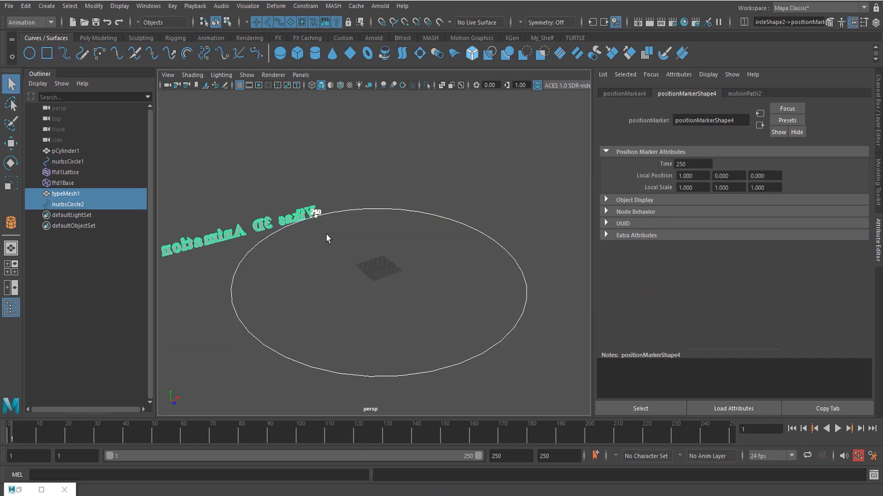
{"action": "left_click", "coordinate": [303, 6]}
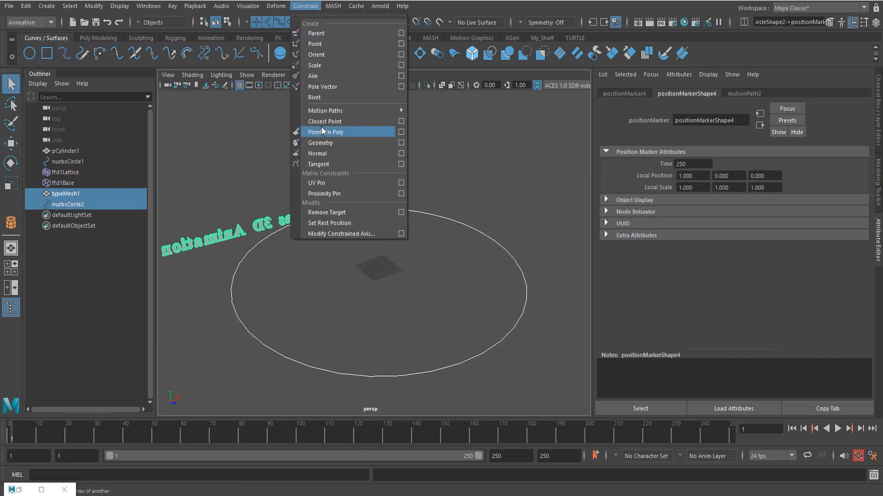
{"action": "mouse_move", "coordinate": [337, 112]}
{"action": "left_click", "coordinate": [506, 121]}
{"action": "left_click_drag", "start_coordinate": [436, 299], "coordinate": [403, 326], "text": "alt"}
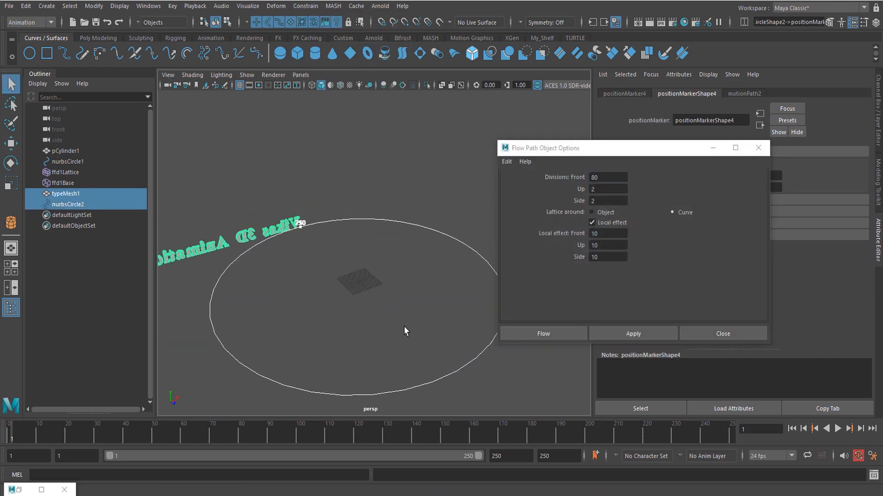
{"action": "left_click", "coordinate": [543, 334]}
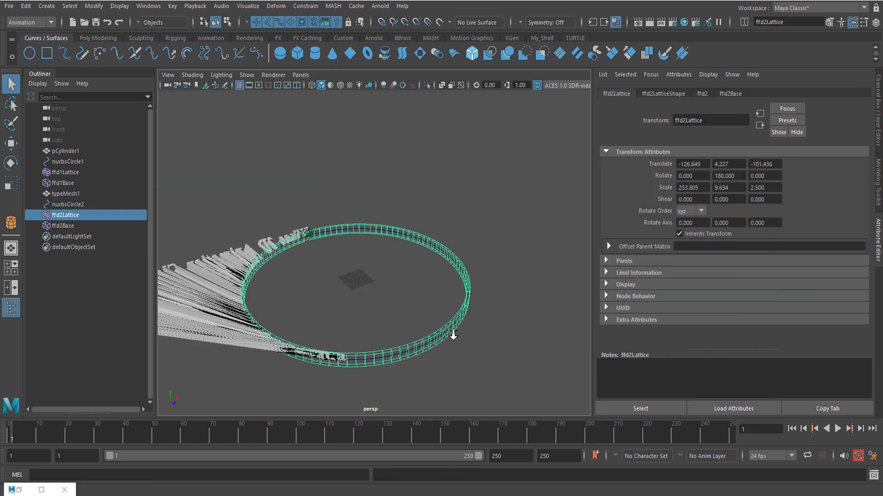
Step: Select the text's flow lattice together with its base and scale both up uniformly to enclose the whole text
{"action": "left_click_drag", "start_coordinate": [563, 352], "coordinate": [115, 262], "text": "alt"}
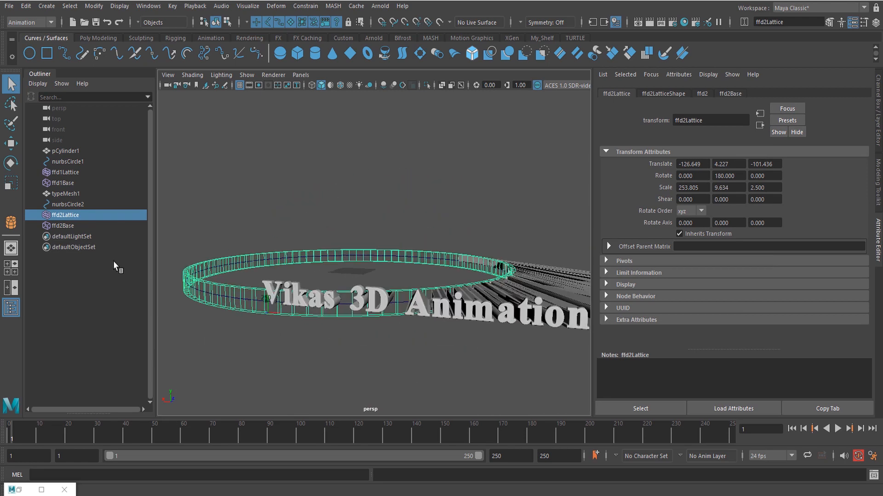
{"action": "left_click", "coordinate": [58, 224], "text": "shift"}
{"action": "scroll", "coordinate": [382, 295], "scroll_direction": "down", "scroll_amount": 4}
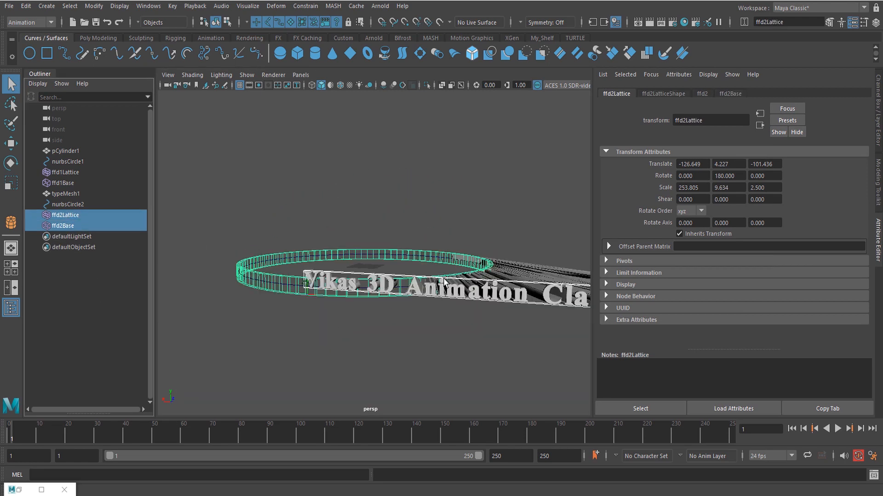
{"action": "left_click_drag", "start_coordinate": [386, 298], "coordinate": [389, 312], "text": "alt"}
{"action": "key", "text": "r"}
{"action": "left_click_drag", "start_coordinate": [433, 314], "coordinate": [393, 329]}
{"action": "scroll", "coordinate": [405, 336], "scroll_direction": "up", "scroll_amount": 2}
{"action": "key", "text": "q"}
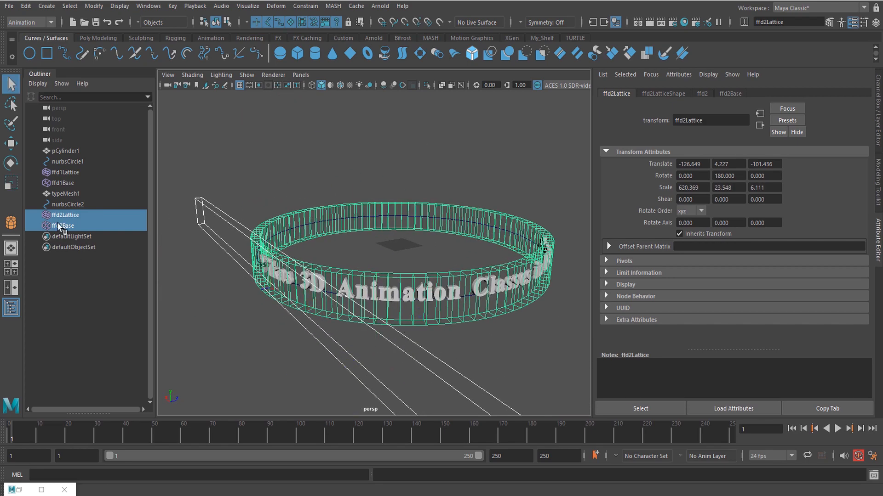
Step: Display the ring lattice's points, play the text animation, and move to frame 125
{"action": "left_click", "coordinate": [62, 227]}
{"action": "left_click", "coordinate": [718, 94]}
{"action": "scroll", "coordinate": [483, 240], "scroll_direction": "up", "scroll_amount": 1}
{"action": "left_click_drag", "start_coordinate": [407, 320], "coordinate": [423, 338], "text": "alt"}
{"action": "scroll", "coordinate": [440, 312], "scroll_direction": "down", "scroll_amount": 1}
{"action": "left_click", "coordinate": [437, 317]}
{"action": "right_click_drag", "start_coordinate": [437, 238], "coordinate": [391, 240]}
{"action": "key", "text": "alt+v"}
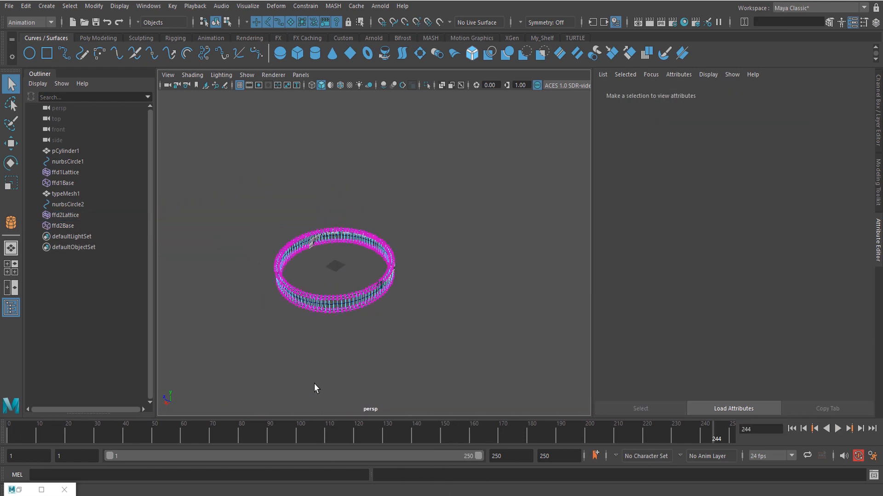
{"action": "left_click_drag", "start_coordinate": [314, 389], "coordinate": [310, 442], "text": "alt"}
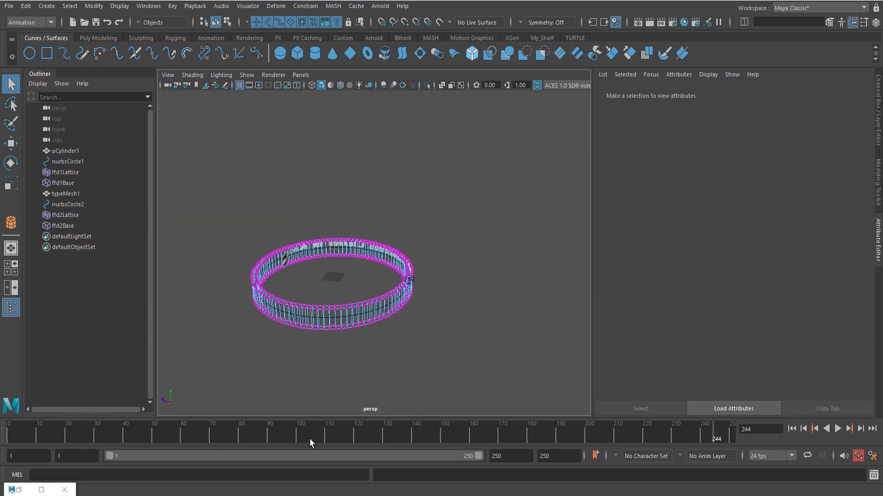
{"action": "left_click_drag", "start_coordinate": [339, 391], "coordinate": [444, 391], "text": "alt"}
Step: Select the lattice points along the front section of the ring, scale them up, mainly in height, and return to object mode
{"action": "left_click_drag", "start_coordinate": [344, 290], "coordinate": [449, 373]}
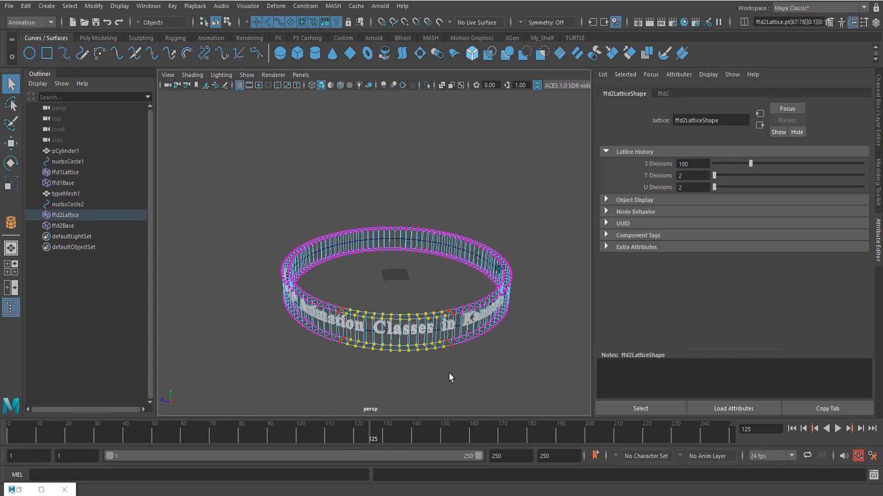
{"action": "key", "text": "r"}
{"action": "left_click_drag", "start_coordinate": [381, 367], "coordinate": [411, 347], "text": "alt"}
{"action": "left_click_drag", "start_coordinate": [457, 213], "coordinate": [462, 131]}
{"action": "left_click_drag", "start_coordinate": [437, 308], "coordinate": [396, 316], "text": "alt"}
{"action": "mouse_move", "coordinate": [390, 241]}
{"action": "left_mouse_down"}
{"action": "mouse_move", "coordinate": [392, 224]}
{"action": "mouse_move", "coordinate": [397, 253]}
{"action": "left_mouse_up"}
{"action": "left_click_drag", "start_coordinate": [403, 332], "coordinate": [424, 373], "text": "alt"}
{"action": "left_click_drag", "start_coordinate": [385, 320], "coordinate": [387, 323]}
{"action": "scroll", "coordinate": [395, 340], "scroll_direction": "up", "scroll_amount": 3}
{"action": "left_click_drag", "start_coordinate": [420, 367], "coordinate": [398, 325], "text": "alt"}
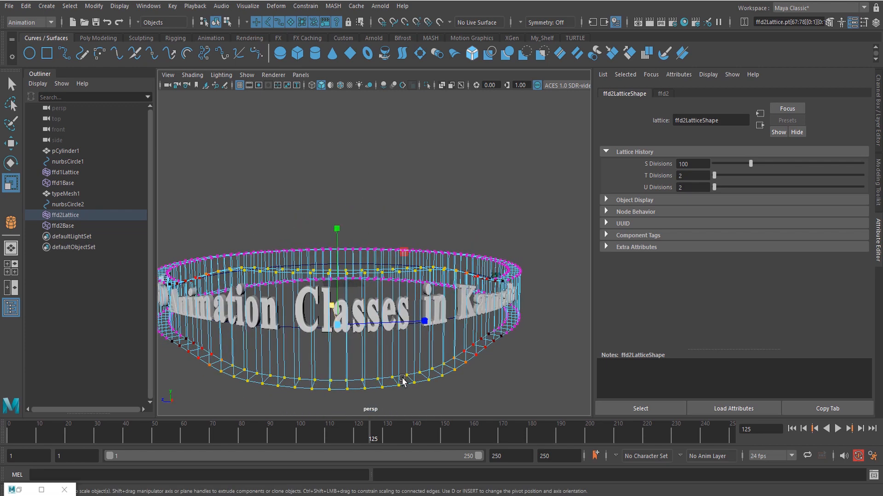
{"action": "key", "text": "q"}
{"action": "right_click_drag", "start_coordinate": [402, 380], "coordinate": [426, 356]}
Step: Hide the large circle, the text's flow lattice and the lattice base, leaving only the text in view
{"action": "scroll", "coordinate": [405, 241], "scroll_direction": "down", "scroll_amount": 3}
{"action": "left_click", "coordinate": [405, 241]}
{"action": "left_click", "coordinate": [57, 227]}
{"action": "left_click", "coordinate": [65, 205], "text": "shift"}
{"action": "key", "text": "ctrl+h"}
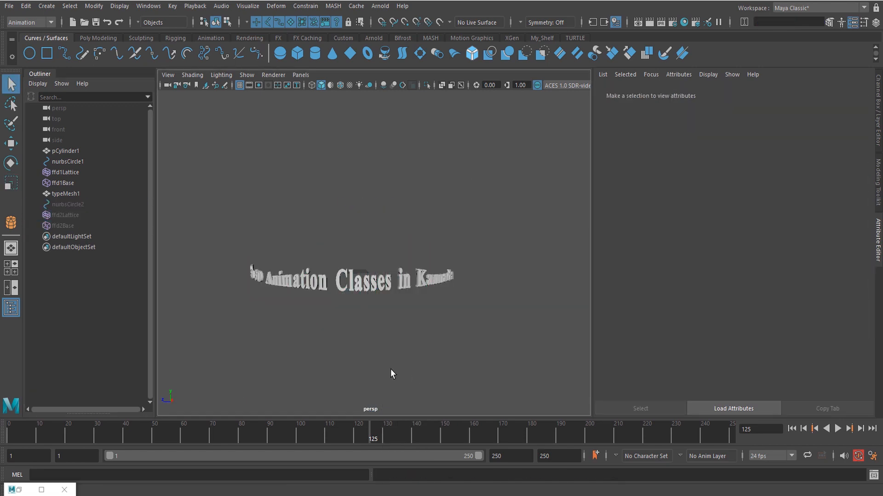
{"action": "scroll", "coordinate": [391, 369], "scroll_direction": "up", "scroll_amount": 5}
Step: Play the animation from the first frame to examine how the text deforms through the enlarged lattice section
{"action": "key", "text": "ctrl+a"}
{"action": "left_click", "coordinate": [11, 307]}
{"action": "left_click", "coordinate": [791, 428]}
{"action": "left_click", "coordinate": [837, 428]}
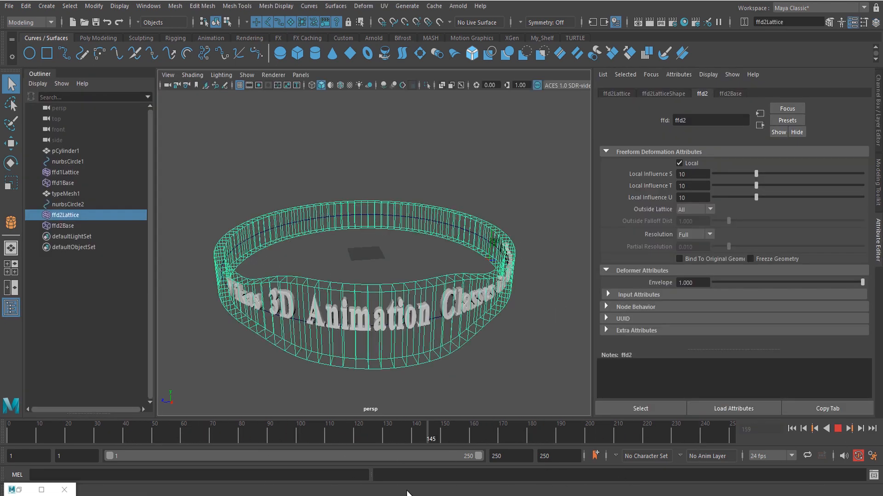
{"action": "key", "text": "Escape"}
Step: Open the Graph Editor for the 3D text and set its motion path U value keys to linear tangents
{"action": "scroll", "coordinate": [363, 374], "scroll_direction": "up", "scroll_amount": 3}
{"action": "left_click", "coordinate": [364, 309]}
{"action": "scroll", "coordinate": [407, 363], "scroll_direction": "down", "scroll_amount": 5}
{"action": "left_click", "coordinate": [148, 5]}
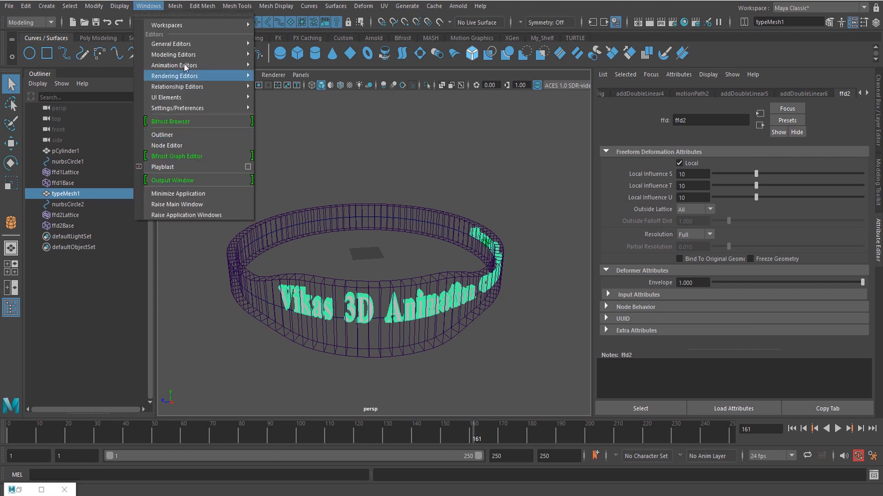
{"action": "mouse_move", "coordinate": [184, 64]}
{"action": "left_click", "coordinate": [294, 65]}
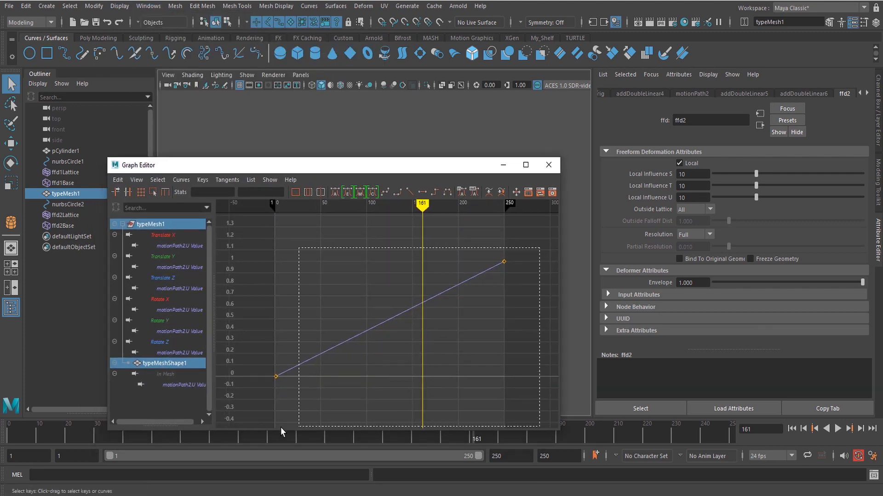
{"action": "left_click", "coordinate": [335, 197]}
{"action": "left_click_drag", "start_coordinate": [520, 243], "coordinate": [430, 333]}
{"action": "left_click", "coordinate": [408, 198]}
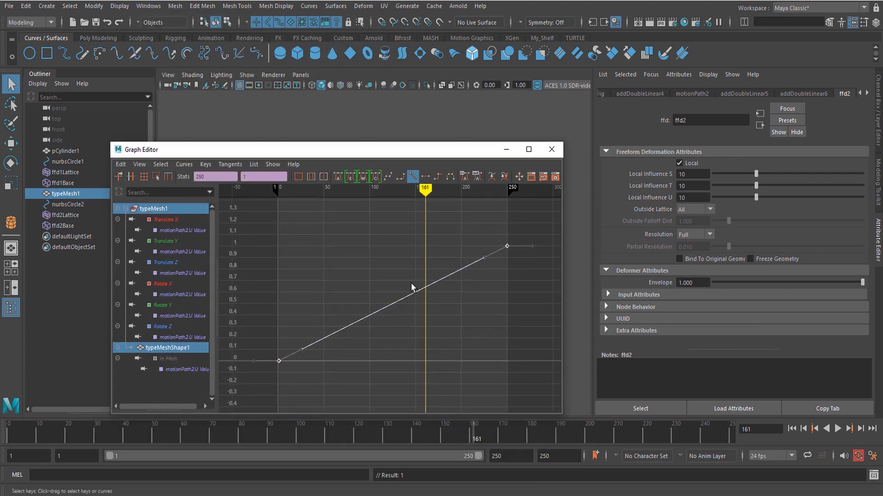
{"action": "scroll", "coordinate": [398, 373], "scroll_direction": "down", "scroll_amount": 2}
Step: Reverse the text's travel by setting the motion path U value to 1 at the first key and 0 at frame 250, and minimize the Graph Editor
{"action": "left_click_drag", "start_coordinate": [324, 333], "coordinate": [293, 384]}
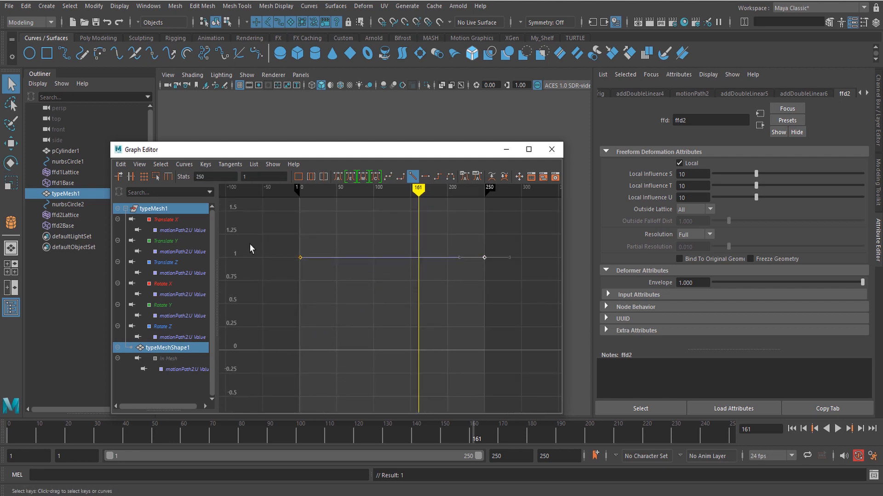
{"action": "type", "text": "0"}
{"action": "key", "text": "Return"}
{"action": "left_click_drag", "start_coordinate": [305, 189], "coordinate": [395, 188]}
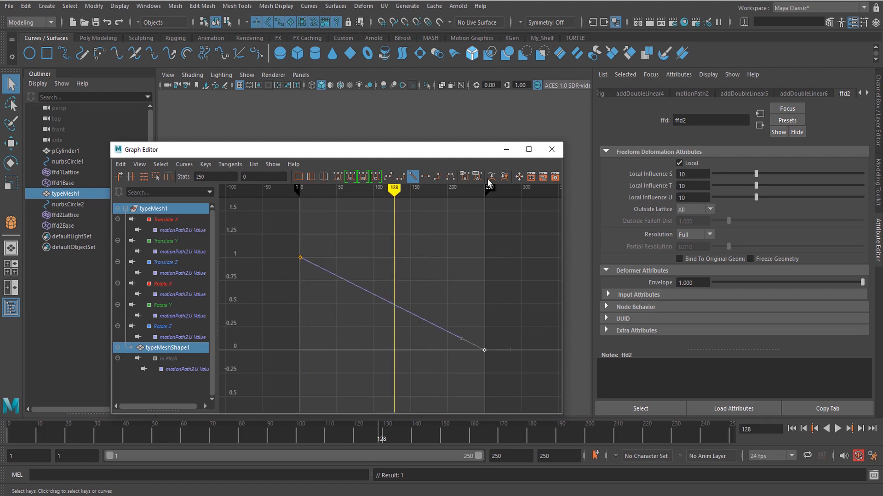
{"action": "left_click", "coordinate": [506, 150]}
Step: Play and scrub the reversed text animation, return to the first frame and switch to the Channel Box
{"action": "left_click", "coordinate": [837, 429]}
{"action": "left_click_drag", "start_coordinate": [52, 442], "coordinate": [249, 437]}
{"action": "middle_click_drag", "start_coordinate": [368, 386], "coordinate": [368, 377], "text": "alt"}
{"action": "left_click", "coordinate": [514, 377]}
{"action": "left_click", "coordinate": [792, 429]}
{"action": "key", "text": "ctrl+a"}
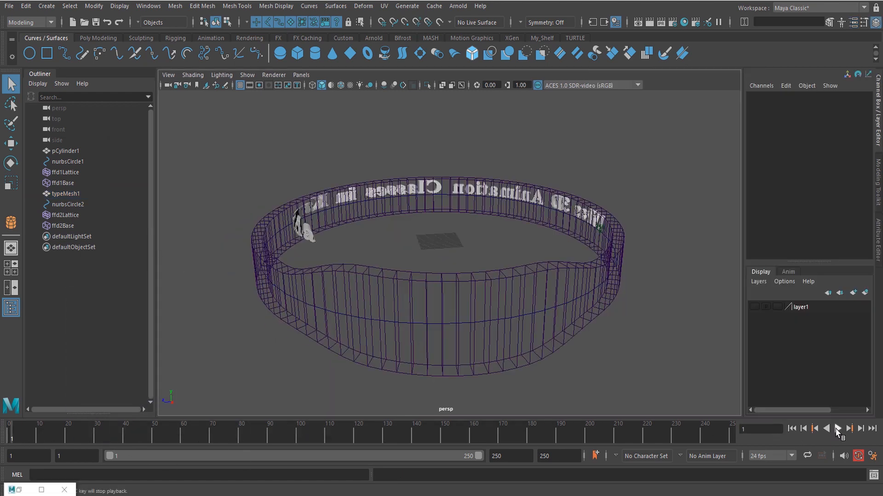
Step: Play the reversed animation while viewing the ring from different angles to examine the text's deformation, and stop playback
{"action": "left_click", "coordinate": [837, 428]}
{"action": "middle_click_drag", "start_coordinate": [601, 393], "coordinate": [585, 383], "text": "alt"}
{"action": "left_click_drag", "start_coordinate": [586, 392], "coordinate": [588, 385], "text": "alt"}
{"action": "right_click_drag", "start_coordinate": [619, 394], "coordinate": [636, 395], "text": "alt"}
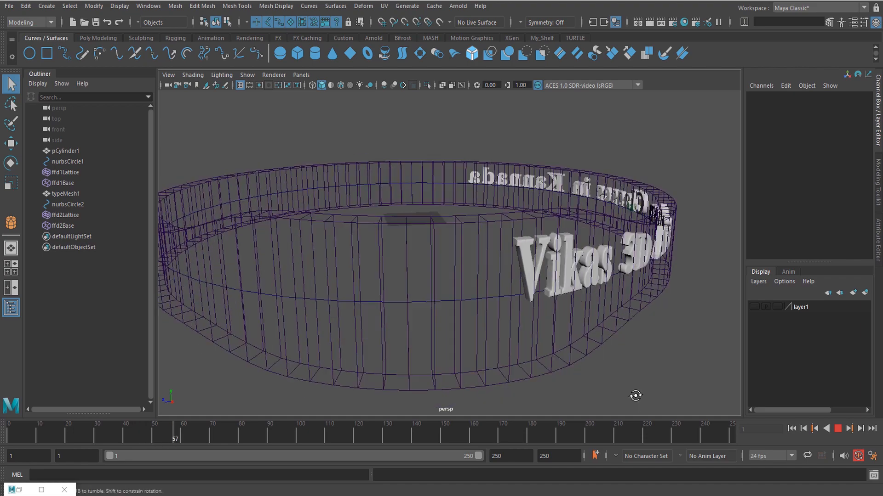
{"action": "left_click_drag", "start_coordinate": [635, 396], "coordinate": [631, 389], "text": "alt"}
{"action": "right_click_drag", "start_coordinate": [619, 391], "coordinate": [618, 389], "text": "alt"}
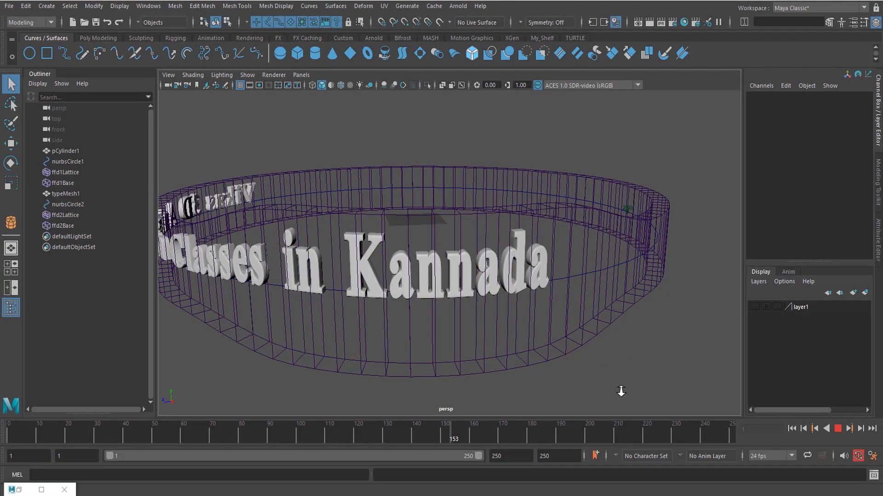
{"action": "right_click_drag", "start_coordinate": [617, 390], "coordinate": [642, 375], "text": "alt"}
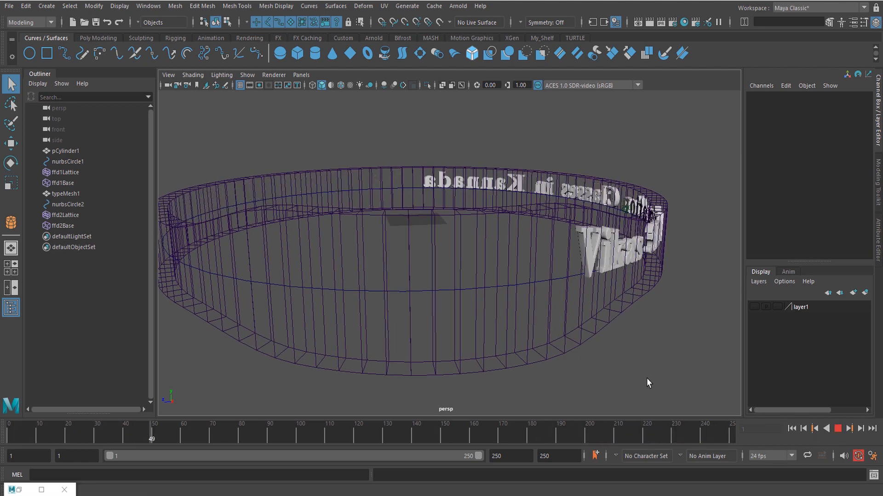
{"action": "left_click", "coordinate": [838, 429]}
{"action": "scroll", "coordinate": [649, 321], "scroll_direction": "down", "scroll_amount": 3}
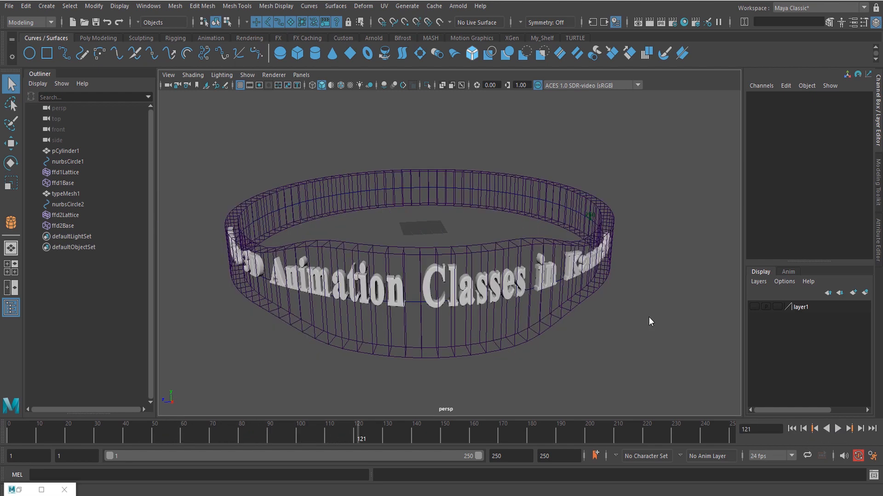